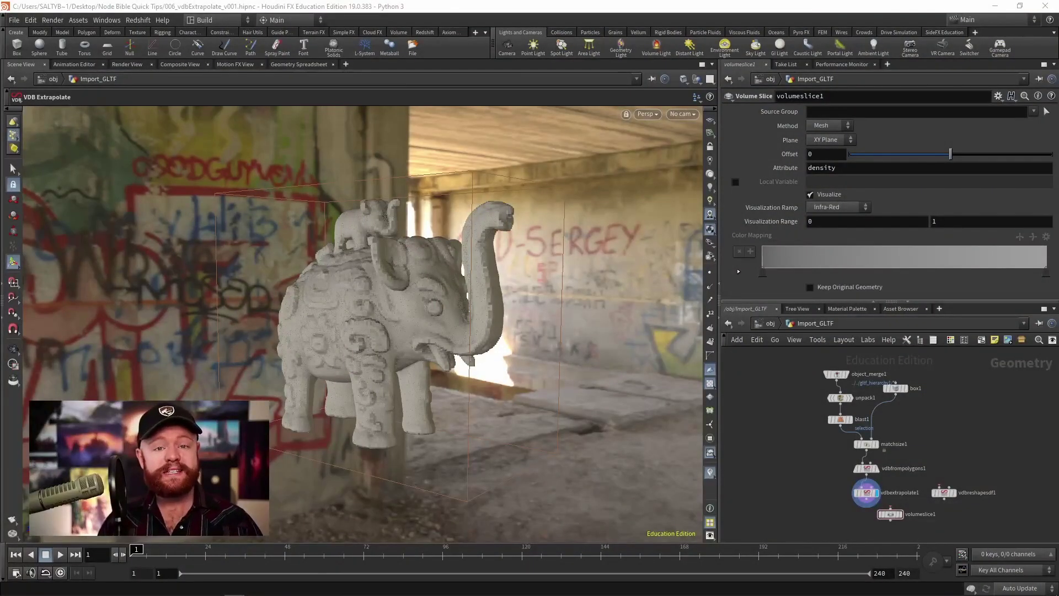
Step: Connect the vdbextrapolate1 output to the volumeslice1 input and display the volume slice
{"action": "middle_click_drag", "start_coordinate": [365, 319], "coordinate": [394, 307], "text": "alt"}
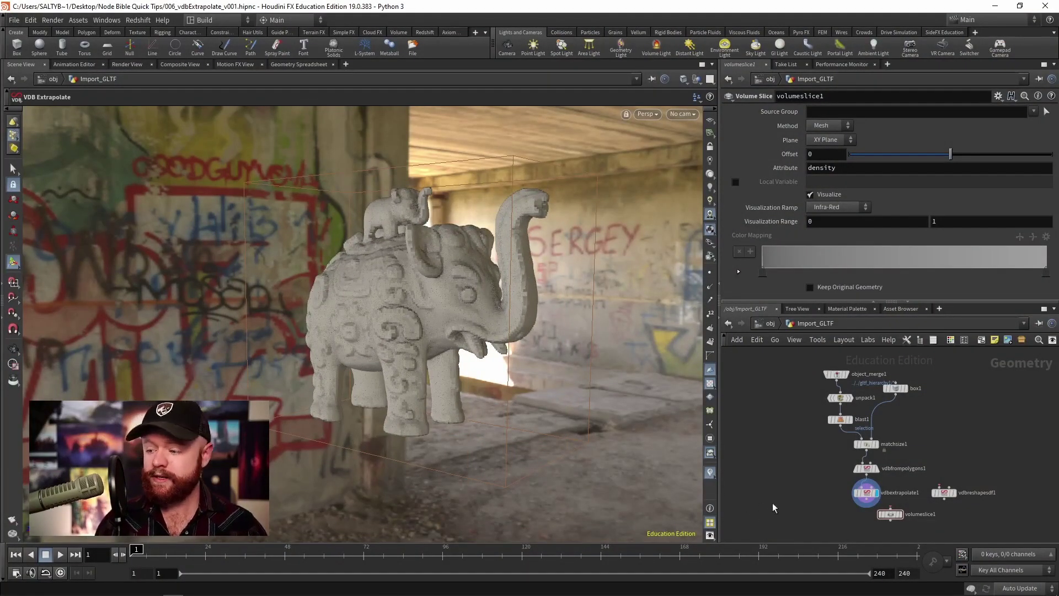
{"action": "scroll", "coordinate": [850, 518], "scroll_direction": "up", "scroll_amount": 5}
{"action": "left_click", "coordinate": [880, 465]}
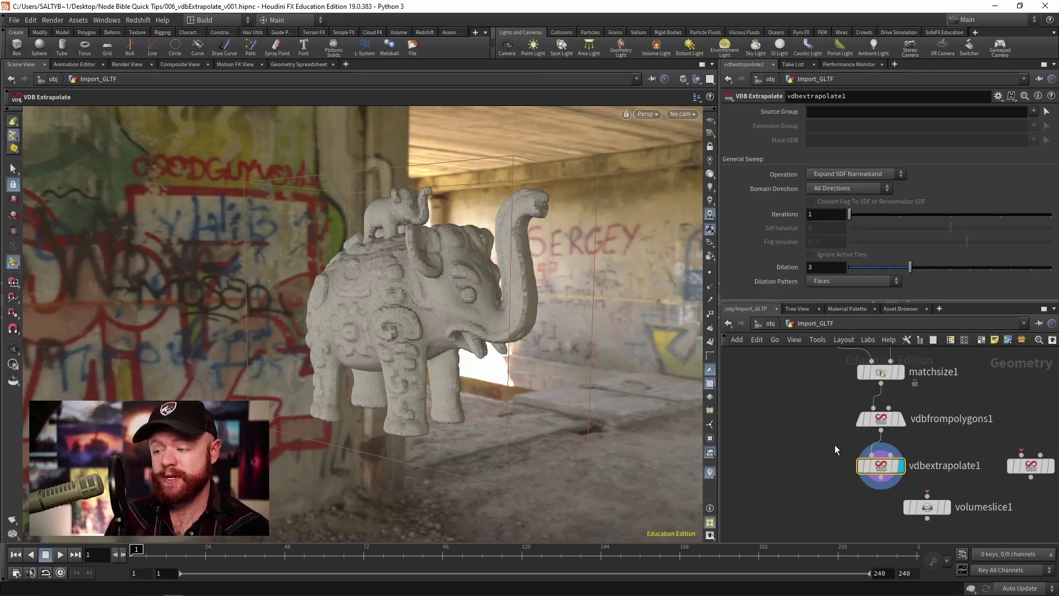
{"action": "middle_click_drag", "start_coordinate": [830, 442], "coordinate": [797, 428]}
{"action": "left_click_drag", "start_coordinate": [900, 496], "coordinate": [920, 514]}
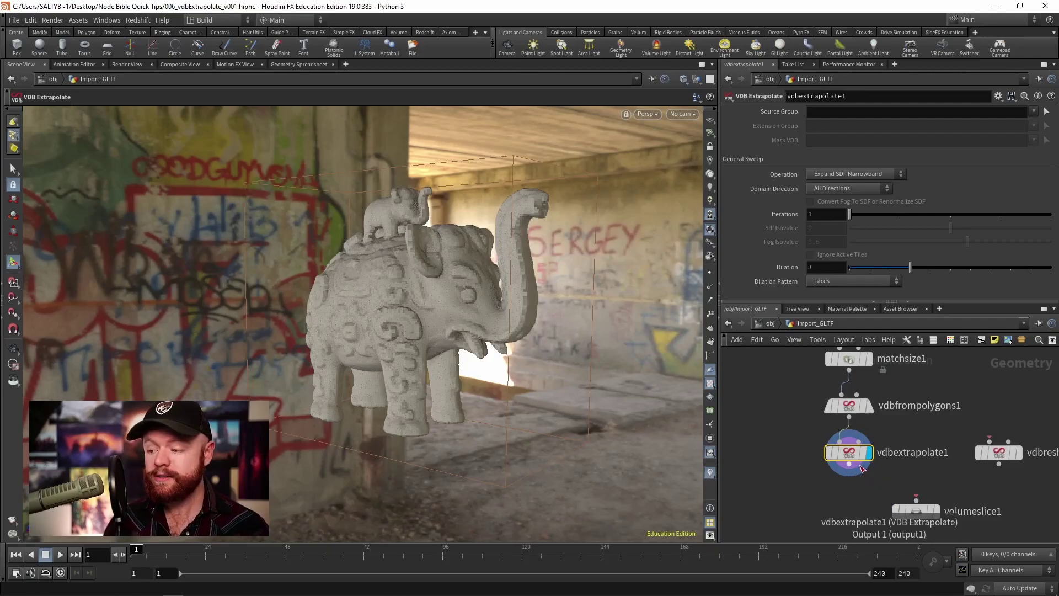
{"action": "left_click_drag", "start_coordinate": [850, 464], "coordinate": [917, 500]}
{"action": "left_click", "coordinate": [935, 512]}
{"action": "left_click_drag", "start_coordinate": [987, 496], "coordinate": [894, 520]}
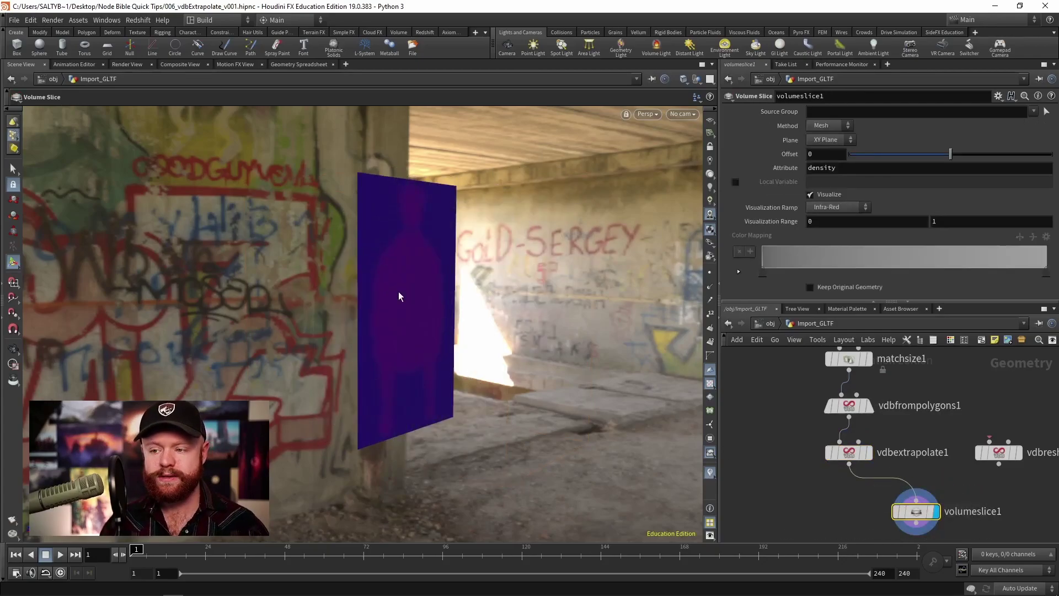
Step: Add a common text marker visualizer for the density attribute and close the display options
{"action": "mouse_move", "coordinate": [400, 295]}
{"action": "left_mouse_down", "text": "alt"}
{"action": "mouse_move", "coordinate": [369, 298]}
{"action": "mouse_move", "coordinate": [398, 306]}
{"action": "left_mouse_up", "text": "alt"}
{"action": "key", "text": "d"}
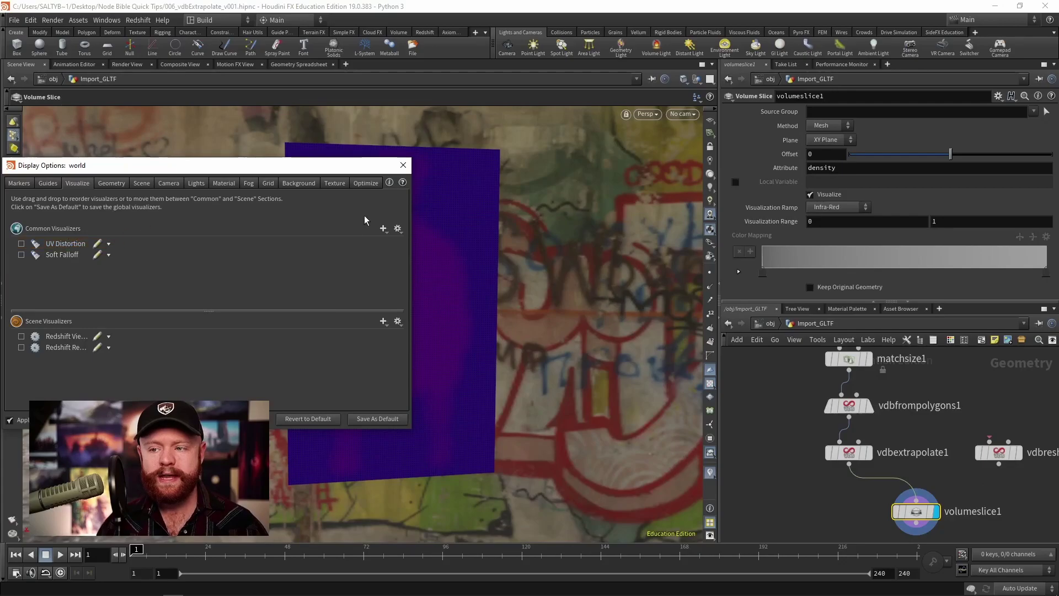
{"action": "left_click", "coordinate": [383, 228]}
{"action": "left_click", "coordinate": [406, 237]}
{"action": "type", "text": "density"}
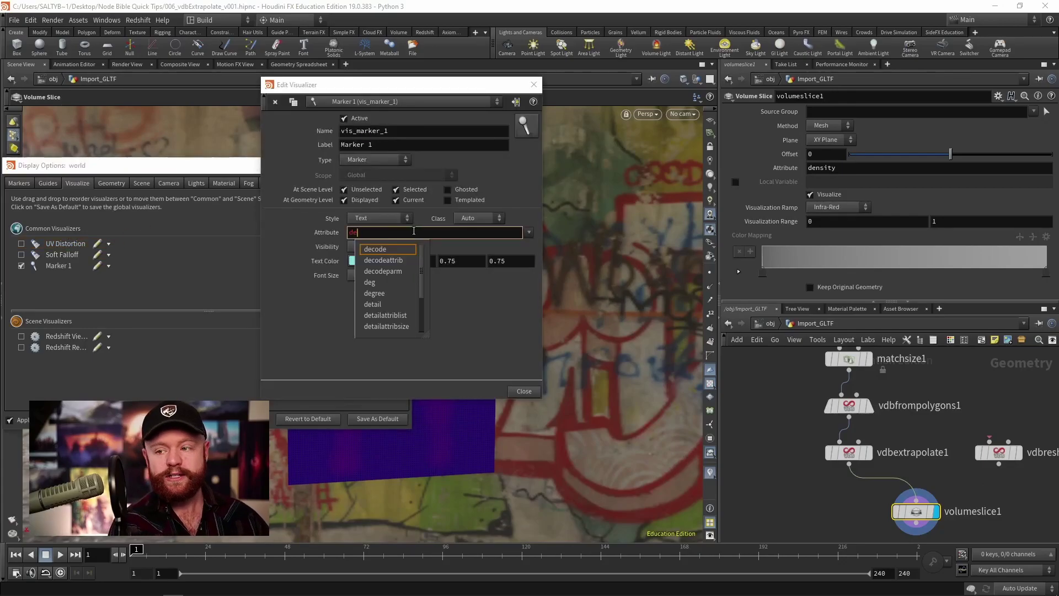
{"action": "key", "text": "Return"}
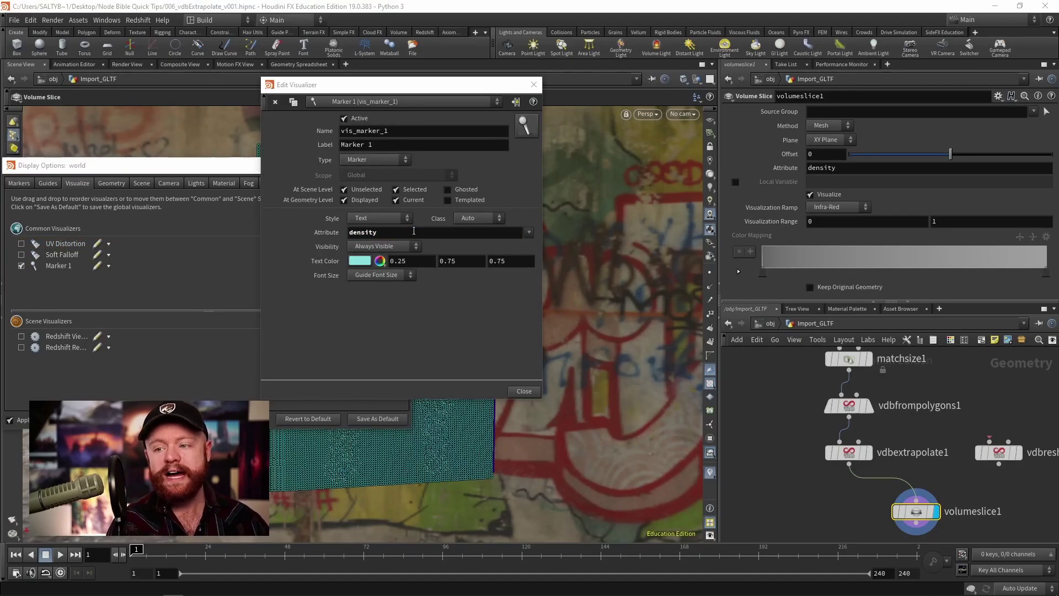
{"action": "left_click", "coordinate": [533, 84]}
{"action": "left_click", "coordinate": [409, 165]}
Step: Set the voxel size of vdbfrompolygons1 to .01
{"action": "scroll", "coordinate": [410, 253], "scroll_direction": "up", "scroll_amount": 3}
{"action": "scroll", "coordinate": [410, 254], "scroll_direction": "up", "scroll_amount": 6}
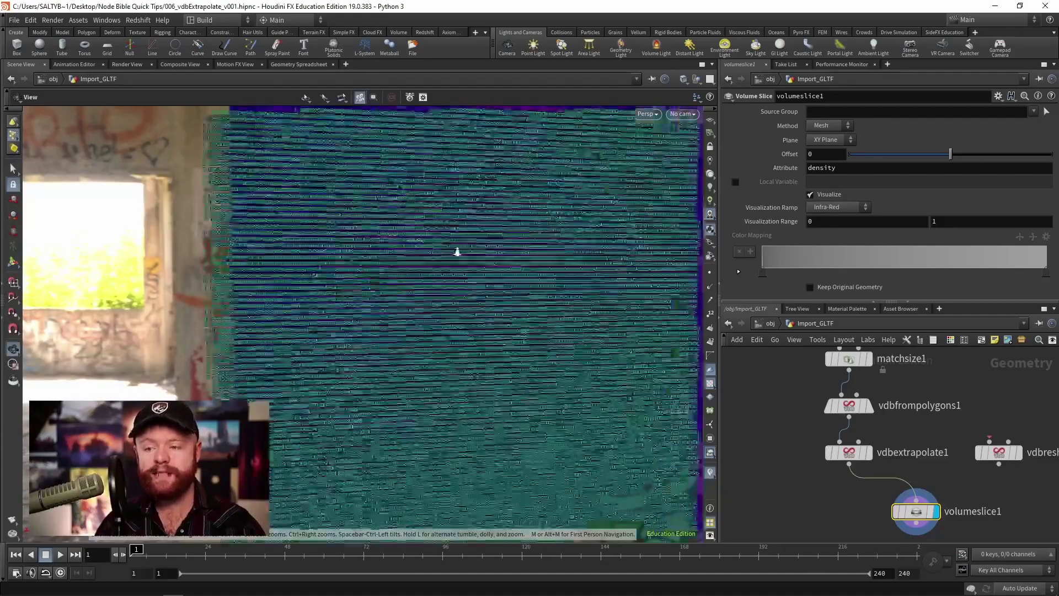
{"action": "key", "text": "Return"}
{"action": "left_click", "coordinate": [850, 452]}
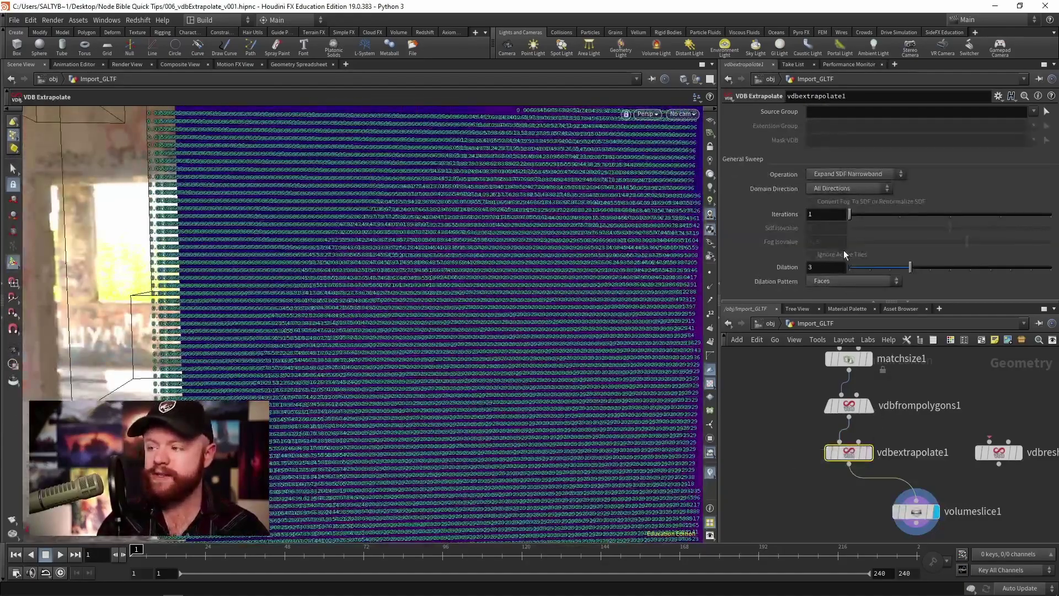
{"action": "left_click", "coordinate": [850, 405]}
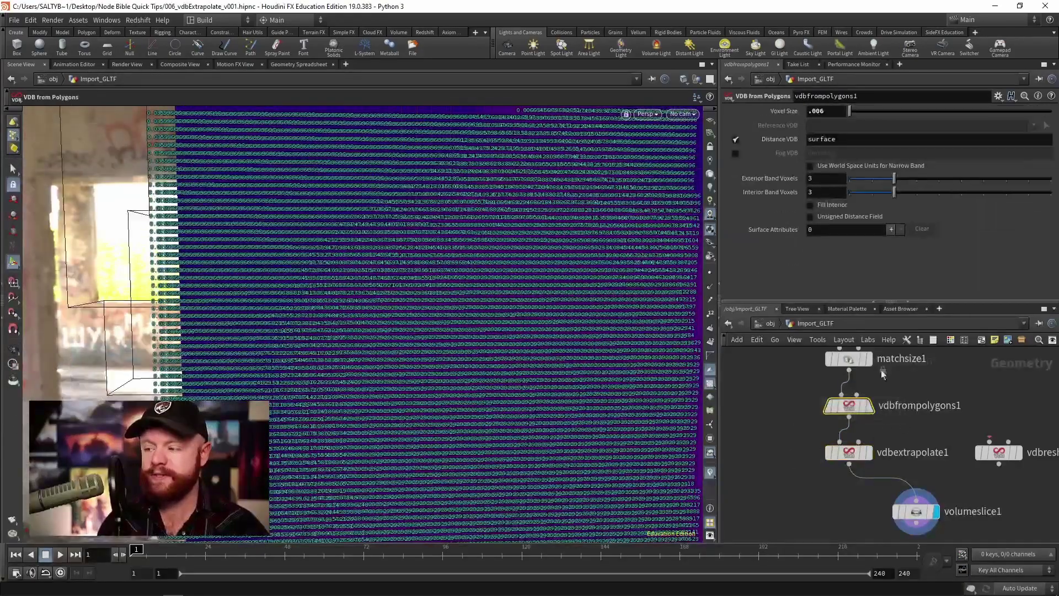
{"action": "left_click", "coordinate": [813, 111]}
{"action": "left_click_drag", "start_coordinate": [814, 111], "coordinate": [816, 111]}
{"action": "type", "text": "1"}
{"action": "key", "text": "Return"}
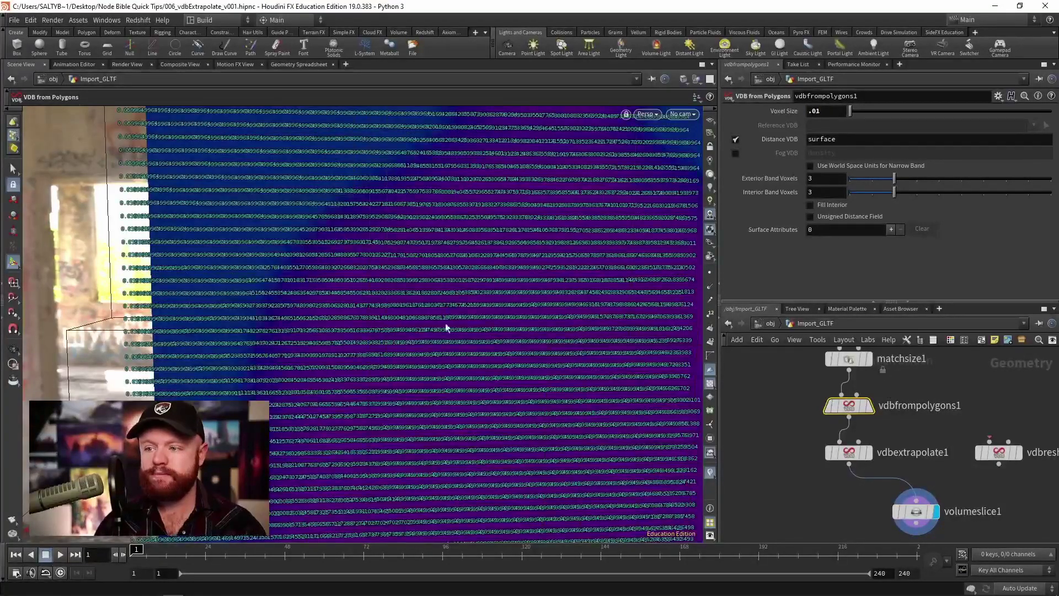
Step: Inspect the slice's density values up close, and briefly display vdbextrapolate1 before returning to volumeslice1
{"action": "key", "text": "space"}
{"action": "middle_click_drag", "start_coordinate": [385, 263], "coordinate": [312, 336]}
{"action": "right_click_drag", "start_coordinate": [312, 336], "coordinate": [316, 281]}
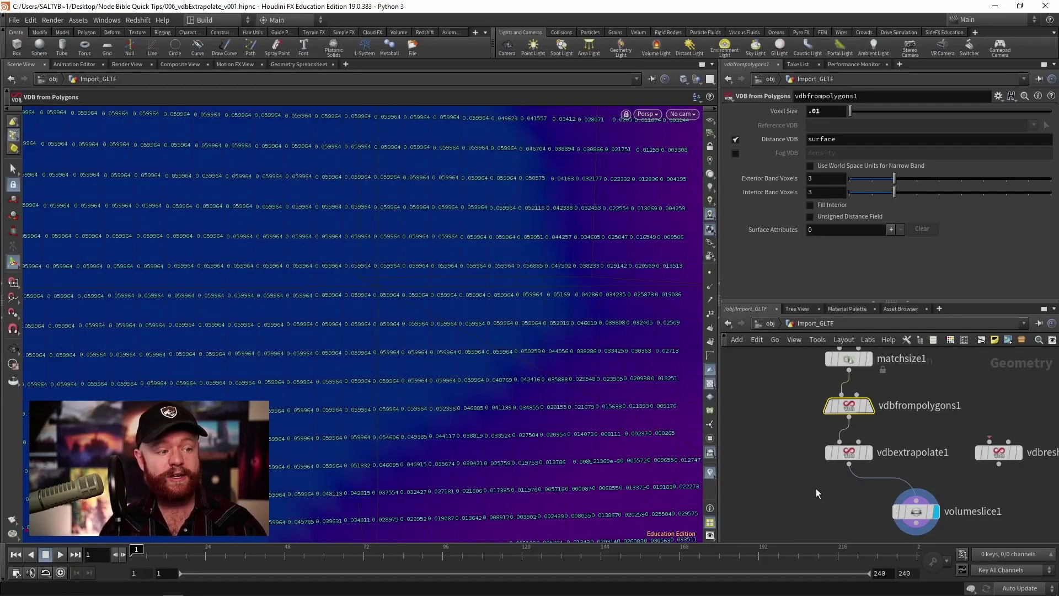
{"action": "left_click", "coordinate": [844, 455]}
{"action": "left_click", "coordinate": [869, 452]}
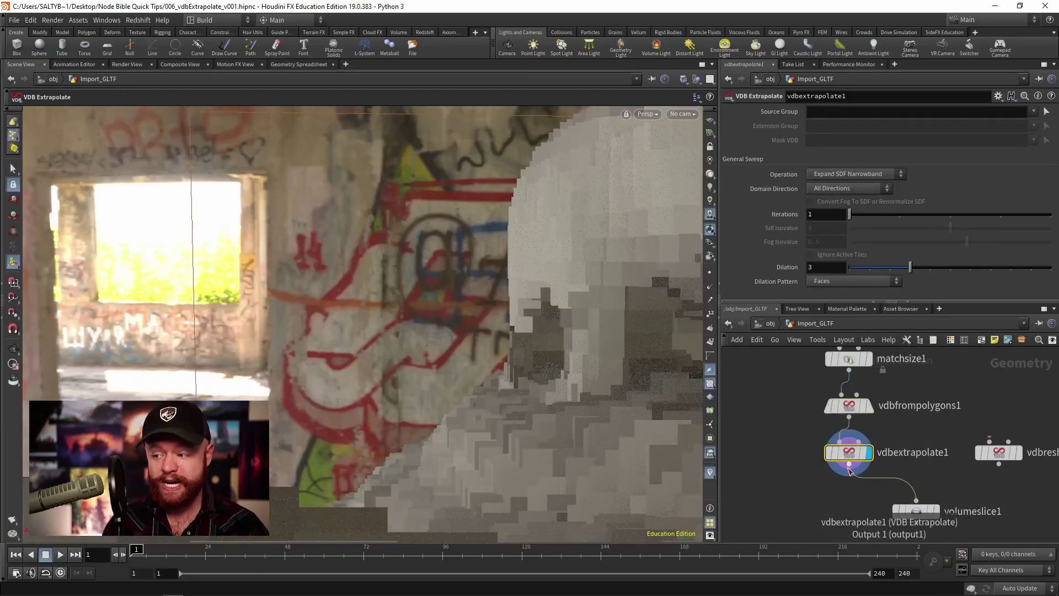
{"action": "left_click", "coordinate": [936, 511]}
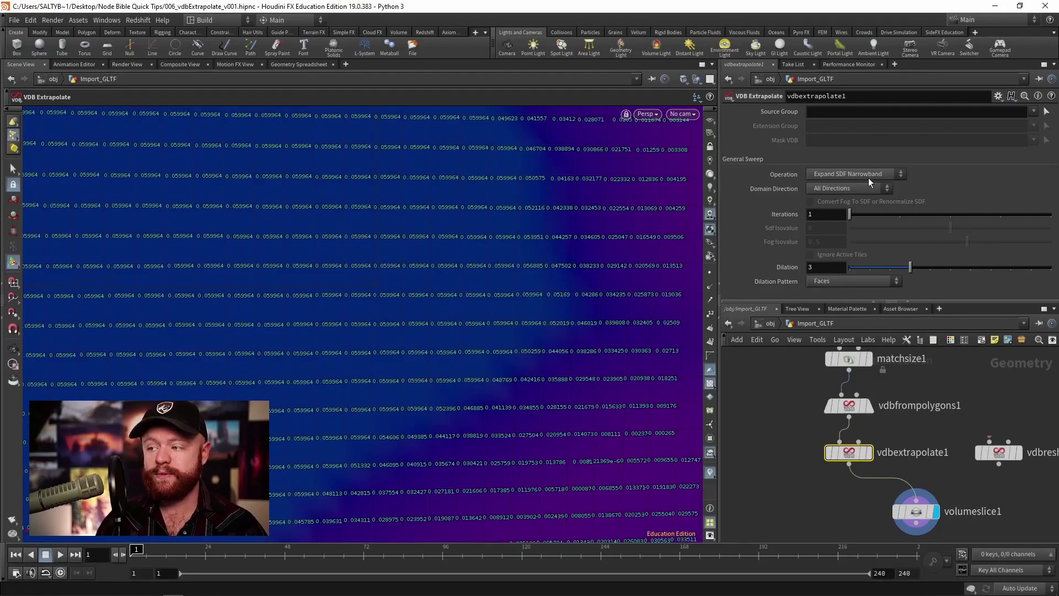
Step: Raise the Dilation of vdbextrapolate1 to 10
{"action": "left_click_drag", "start_coordinate": [911, 268], "coordinate": [1013, 270]}
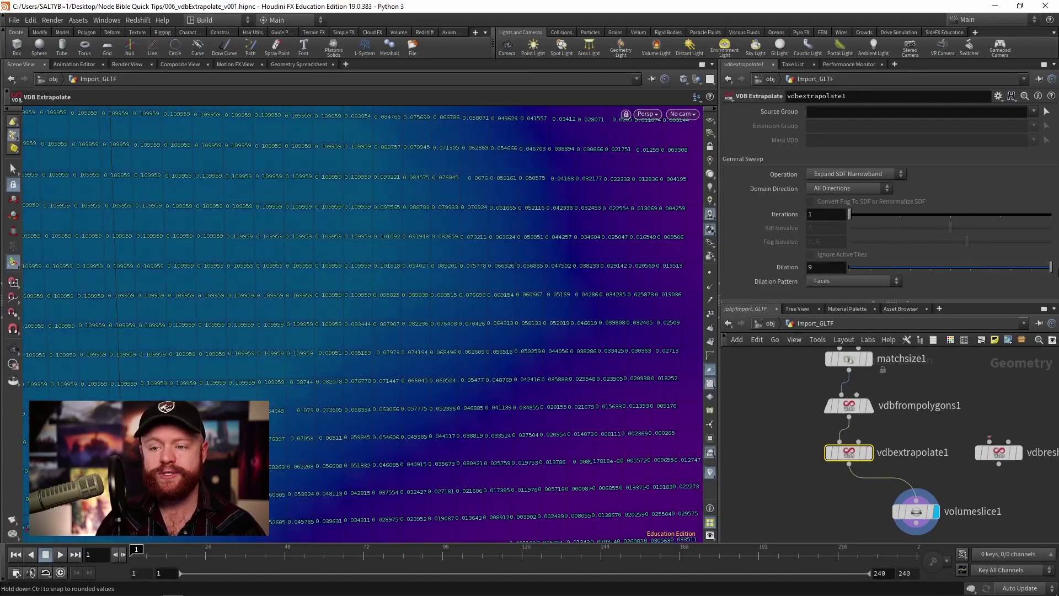
{"action": "middle_click_drag", "start_coordinate": [815, 268], "coordinate": [311, 265]}
{"action": "key", "text": "ctrl+z"}
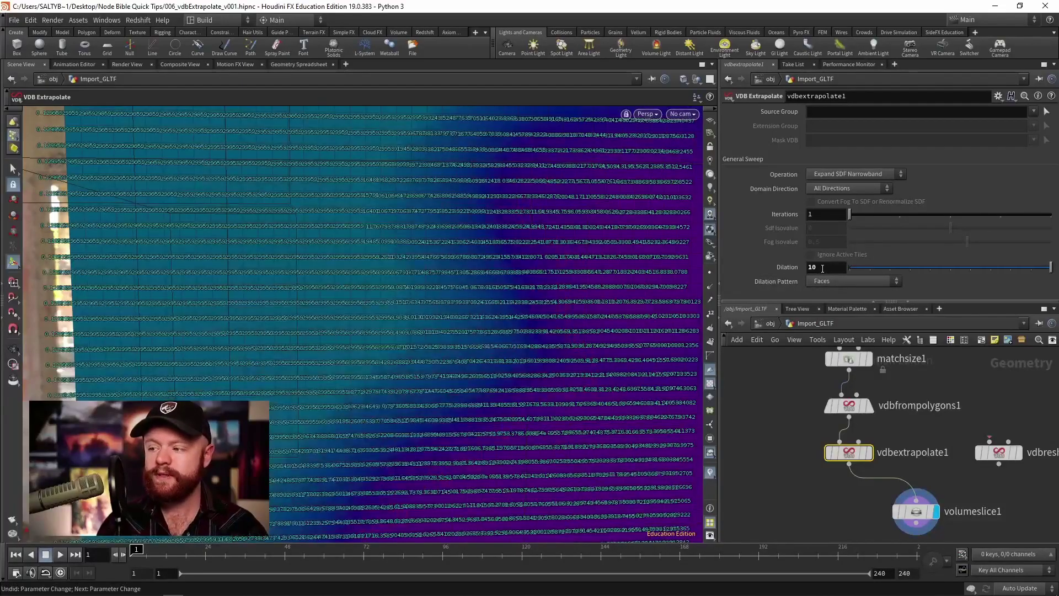
{"action": "right_click_drag", "start_coordinate": [236, 330], "coordinate": [375, 328], "text": "alt"}
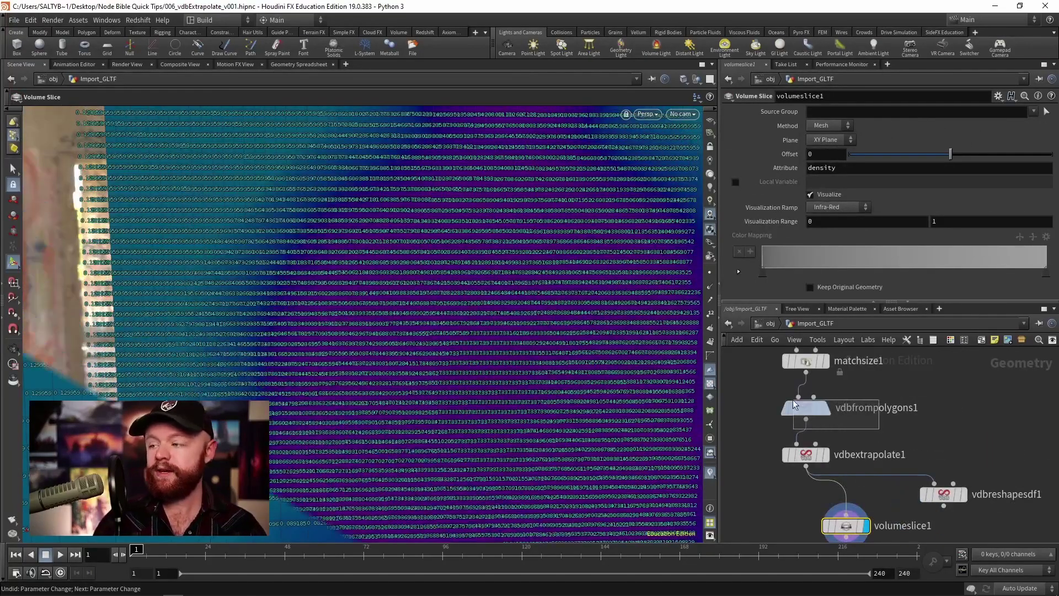
Step: Review the vdbfrompolygons1 settings and the Domain Direction and Operation options of vdbextrapolate1
{"action": "left_click", "coordinate": [824, 409]}
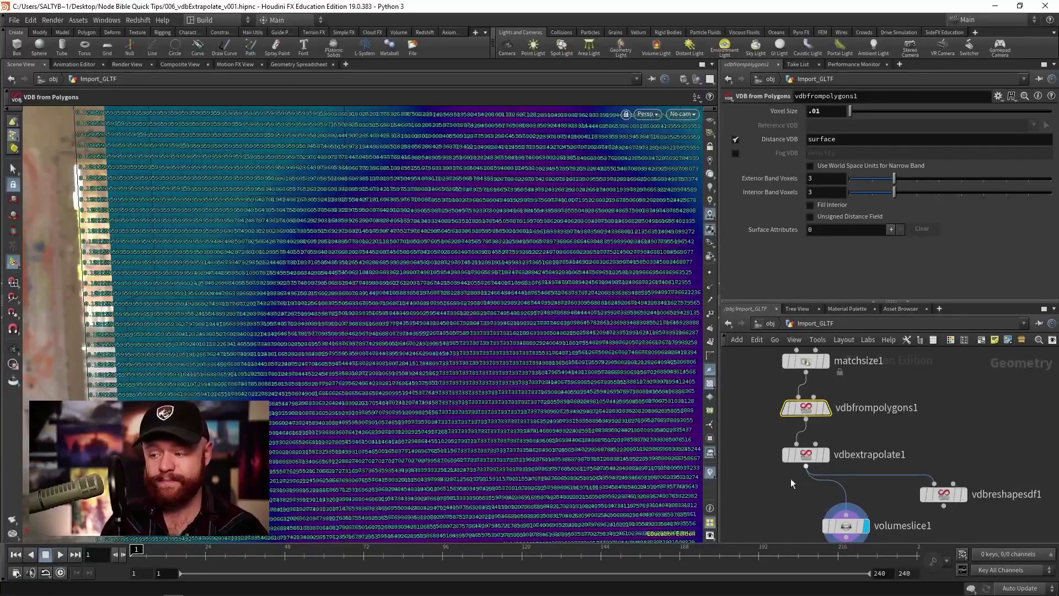
{"action": "left_click", "coordinate": [803, 456]}
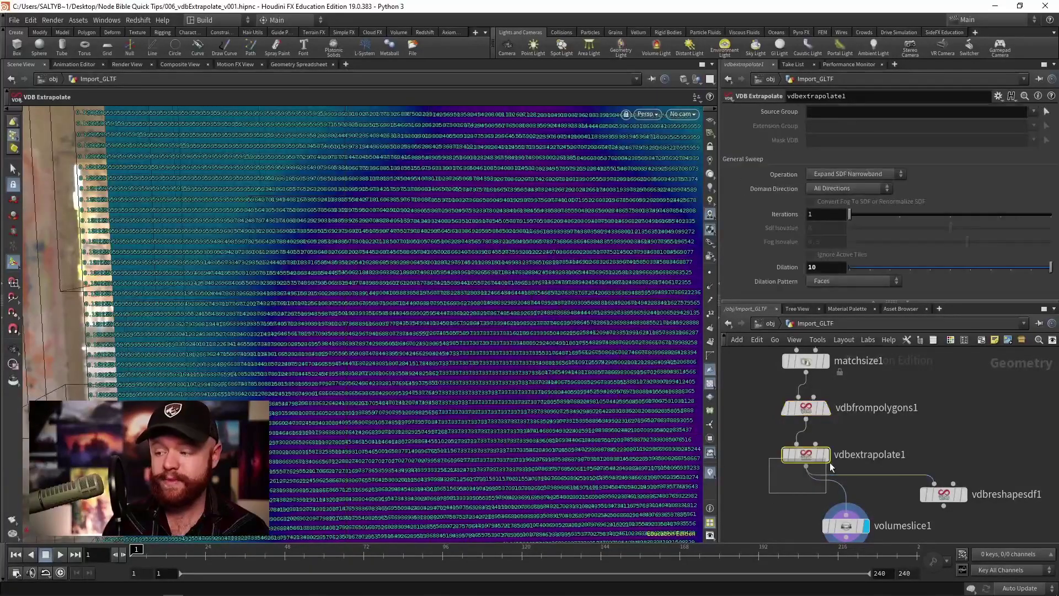
{"action": "left_click", "coordinate": [842, 191]}
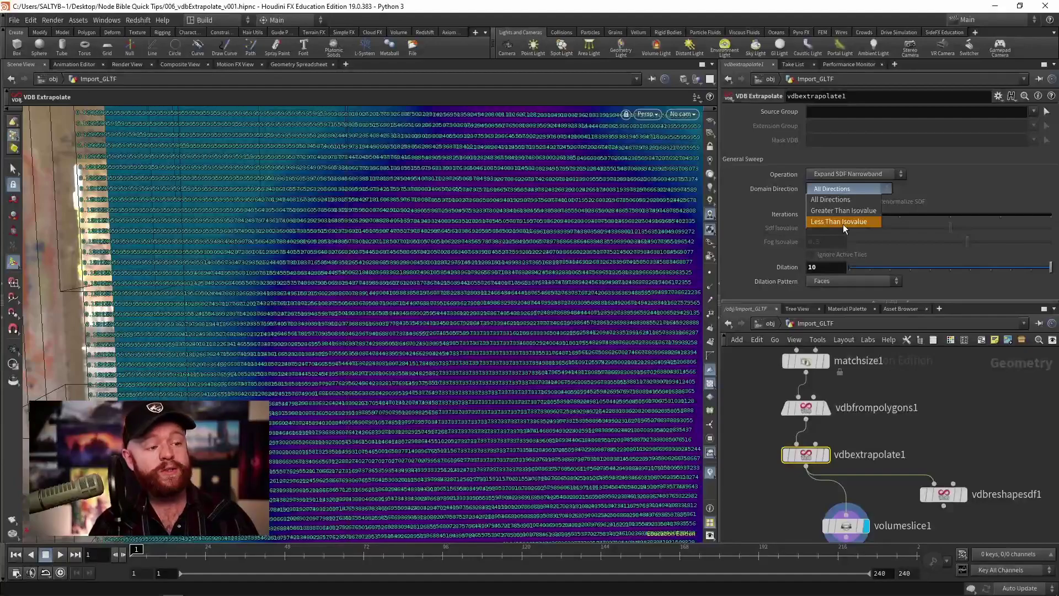
{"action": "left_click", "coordinate": [944, 188]}
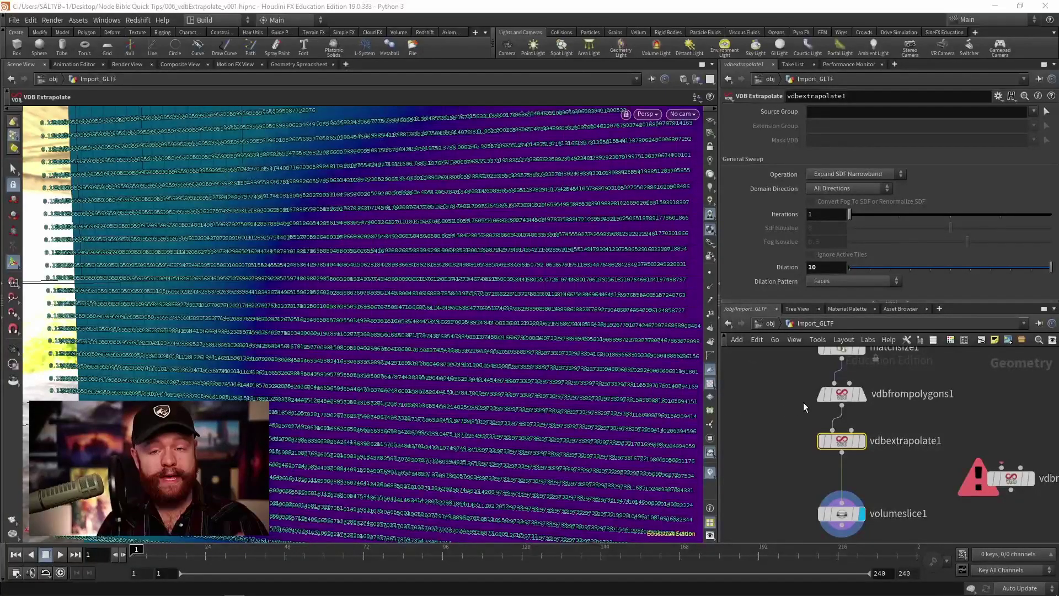
{"action": "left_click", "coordinate": [840, 174]}
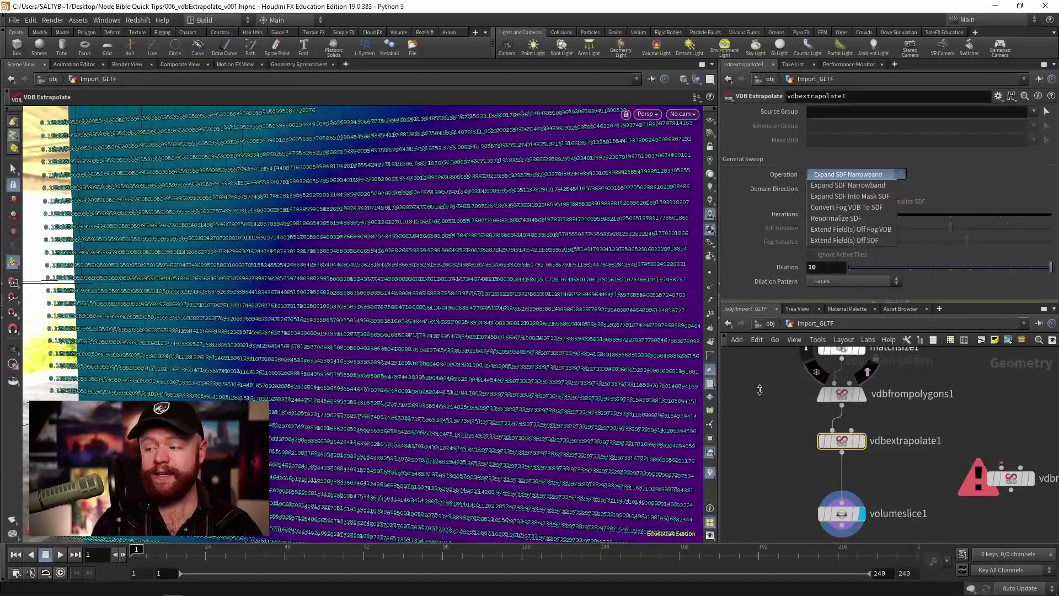
{"action": "middle_click_drag", "start_coordinate": [776, 414], "coordinate": [839, 411]}
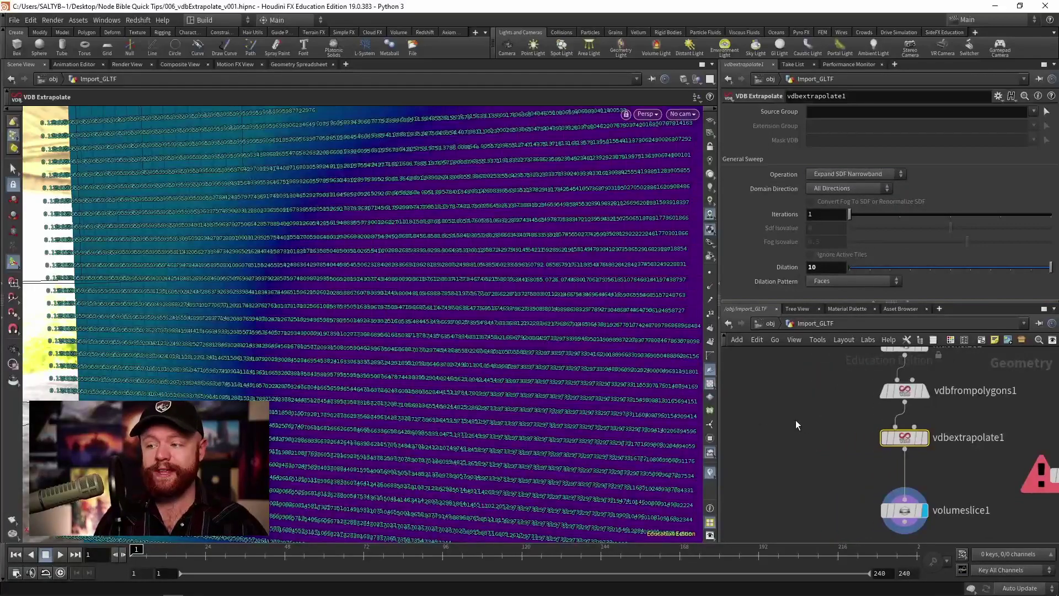
Step: Add a Convert VDB node beside the network with VDB as its conversion target, and delete it again
{"action": "key", "text": "Tab"}
{"action": "type", "text": "convert v"}
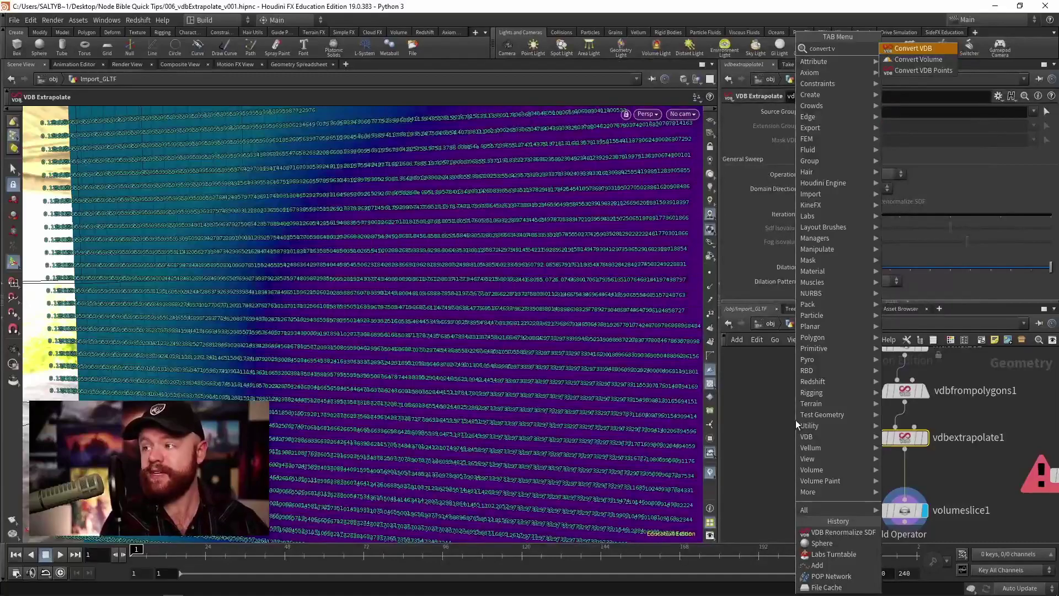
{"action": "key", "text": "Return"}
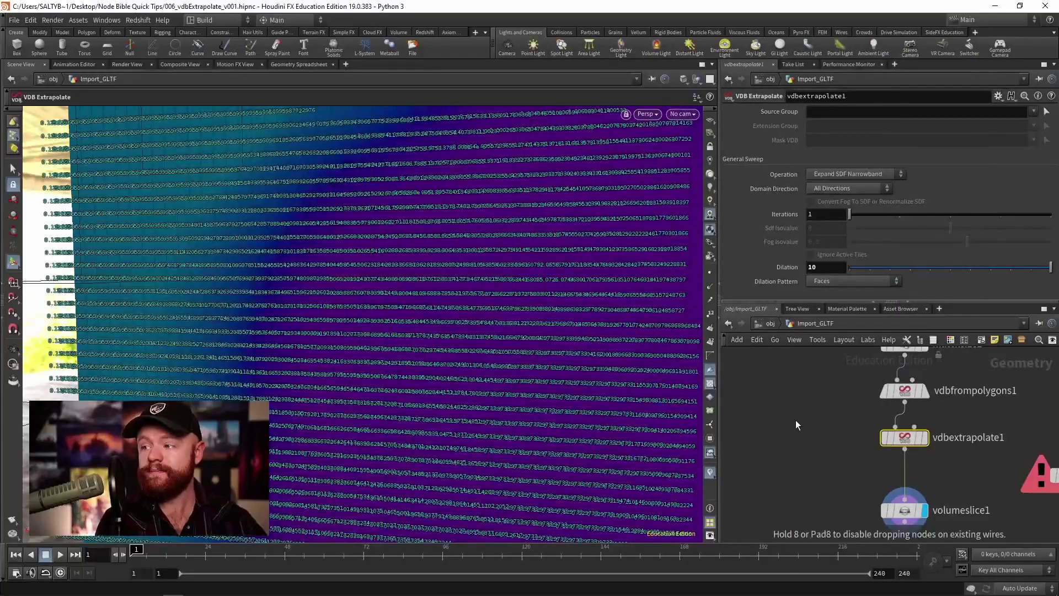
{"action": "left_click", "coordinate": [796, 420]}
{"action": "left_click", "coordinate": [829, 126]}
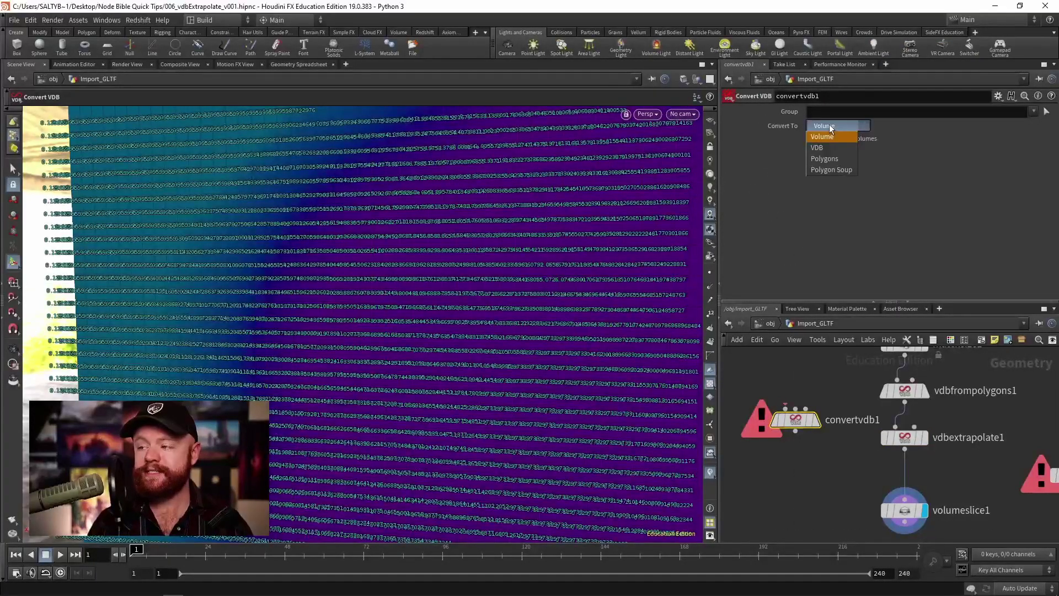
{"action": "left_click", "coordinate": [833, 147]}
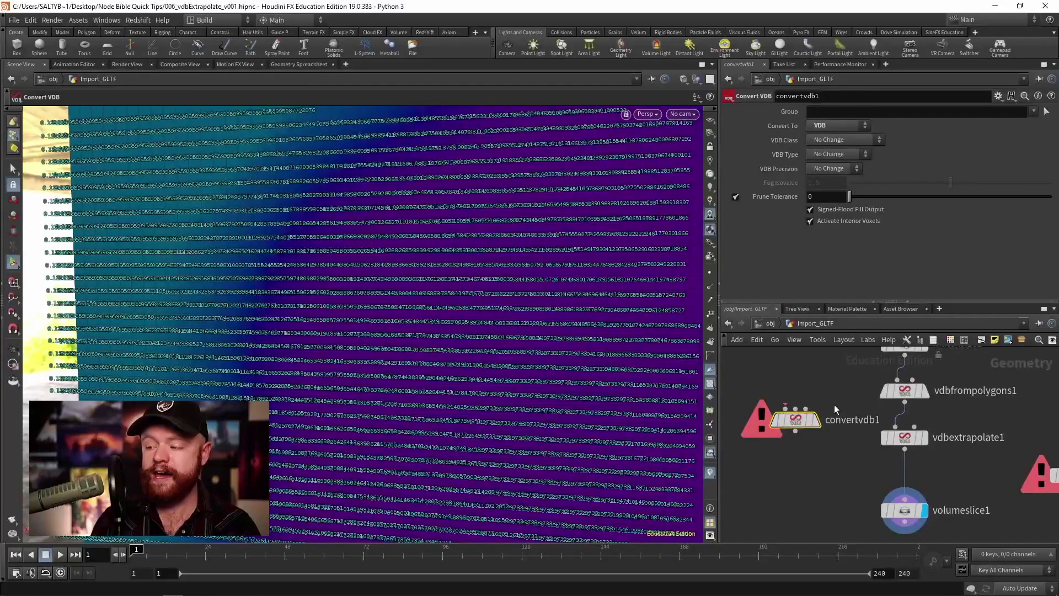
{"action": "key", "text": "Delete"}
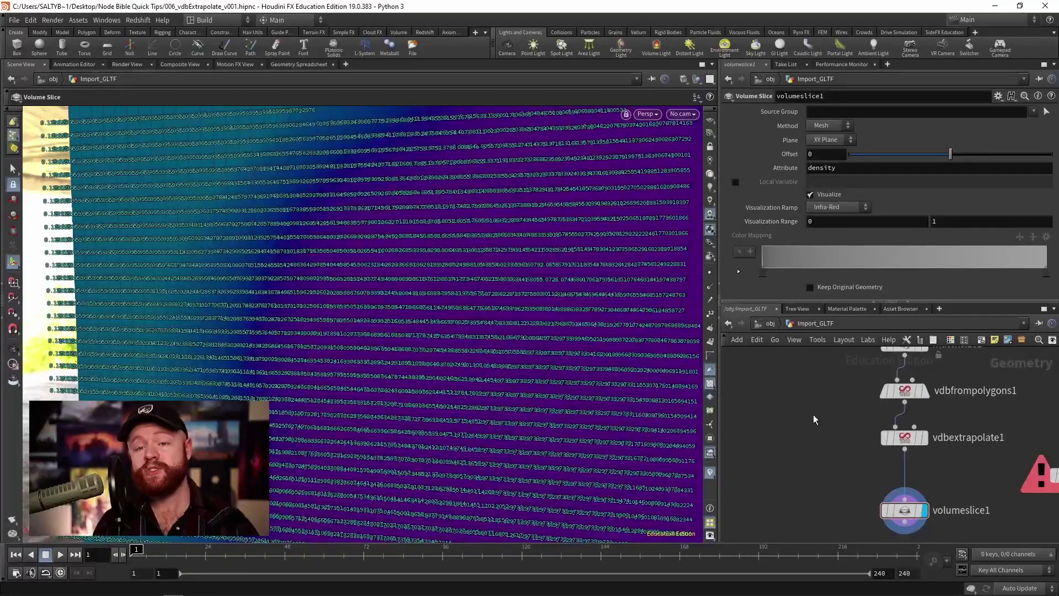
Step: Duplicate vdbextrapolate1 beside the original and set the copy's operation to Convert Fog VDB To SDF
{"action": "left_click_drag", "start_coordinate": [851, 461], "coordinate": [971, 423]}
{"action": "middle_click_drag", "start_coordinate": [938, 425], "coordinate": [936, 433]}
{"action": "left_click_drag", "start_coordinate": [903, 446], "coordinate": [778, 446], "text": "alt"}
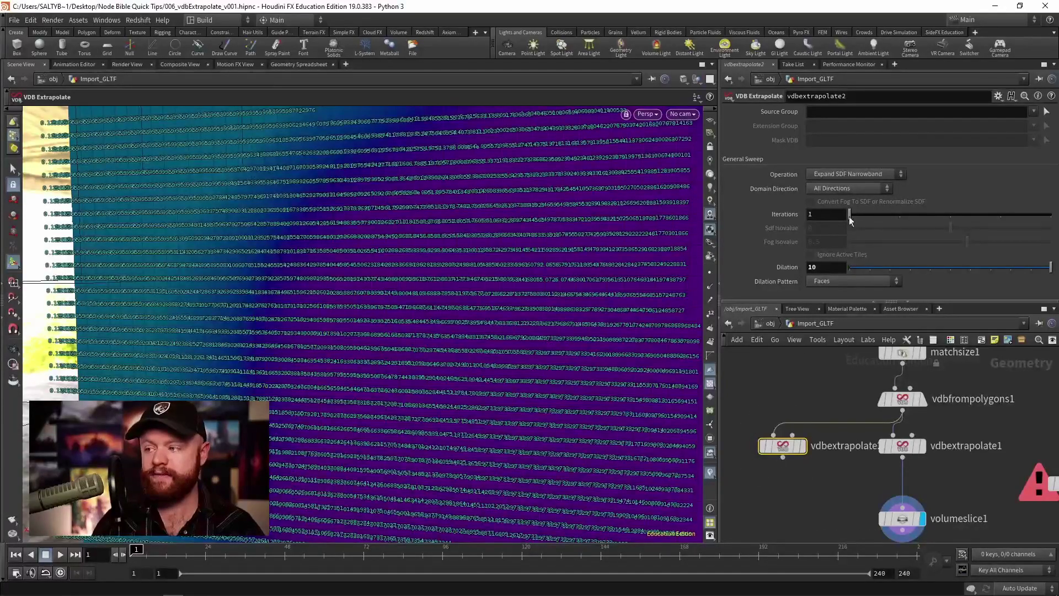
{"action": "left_click", "coordinate": [858, 174]}
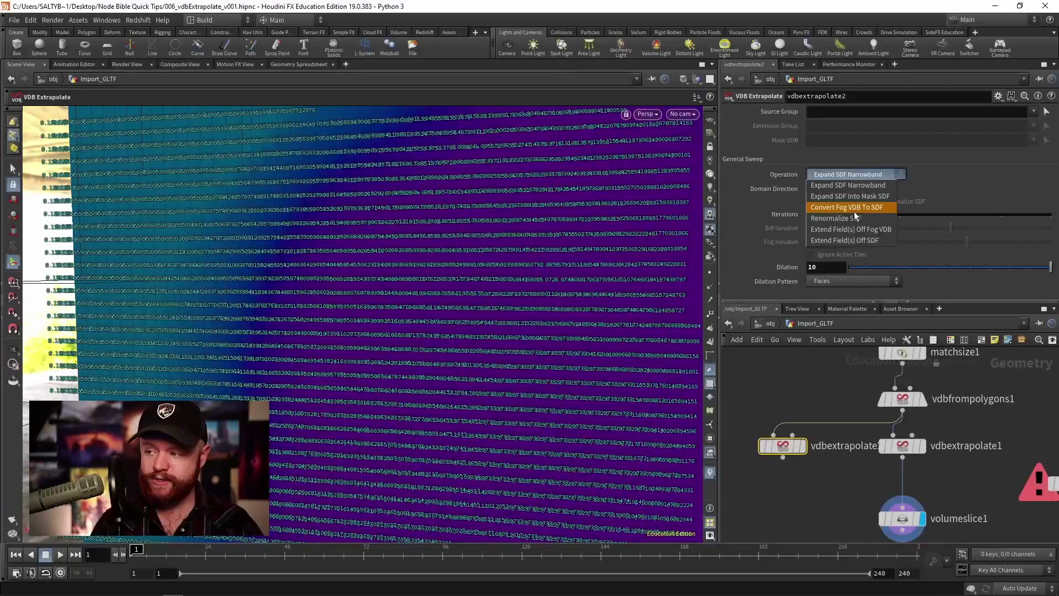
{"action": "left_click", "coordinate": [855, 210]}
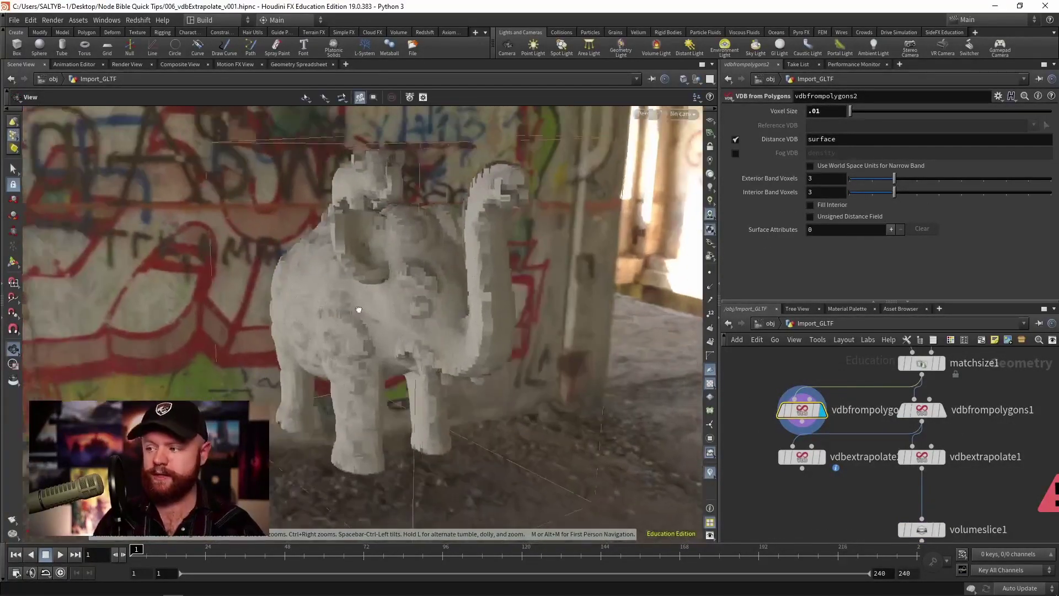
Step: Make vdbfrompolygons2 output only the density Fog VDB instead of the Distance VDB, and display vdbextrapolate2
{"action": "left_click", "coordinate": [735, 153]}
{"action": "left_click", "coordinate": [736, 139]}
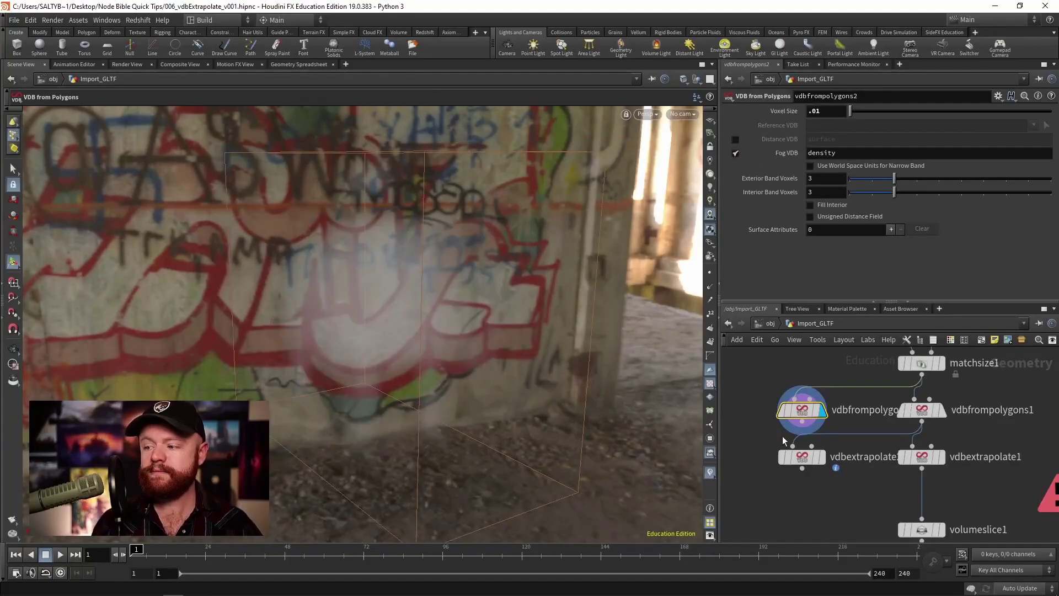
{"action": "left_click", "coordinate": [794, 457]}
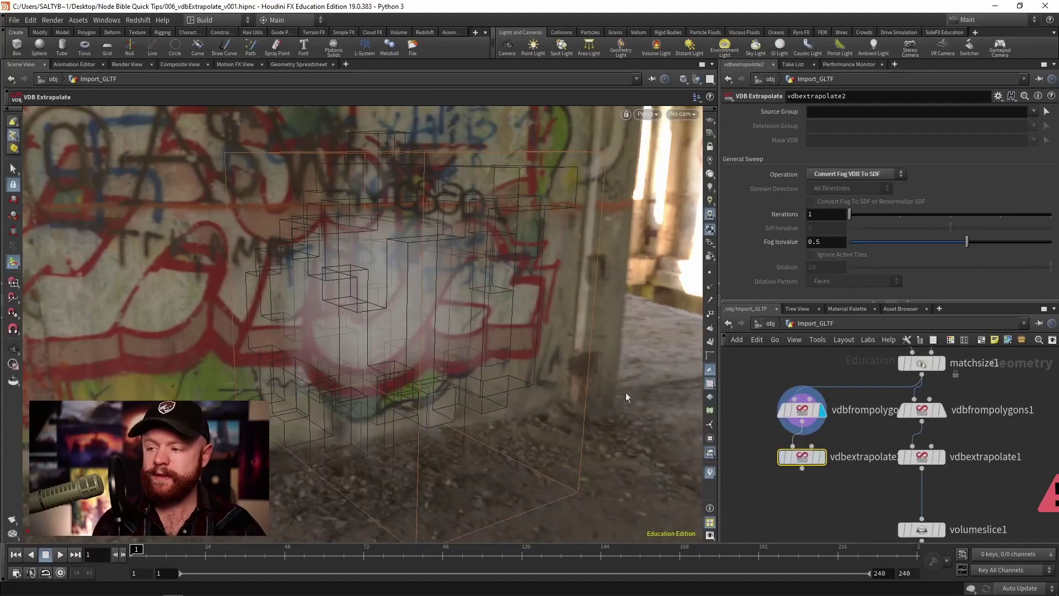
{"action": "left_click", "coordinate": [821, 457]}
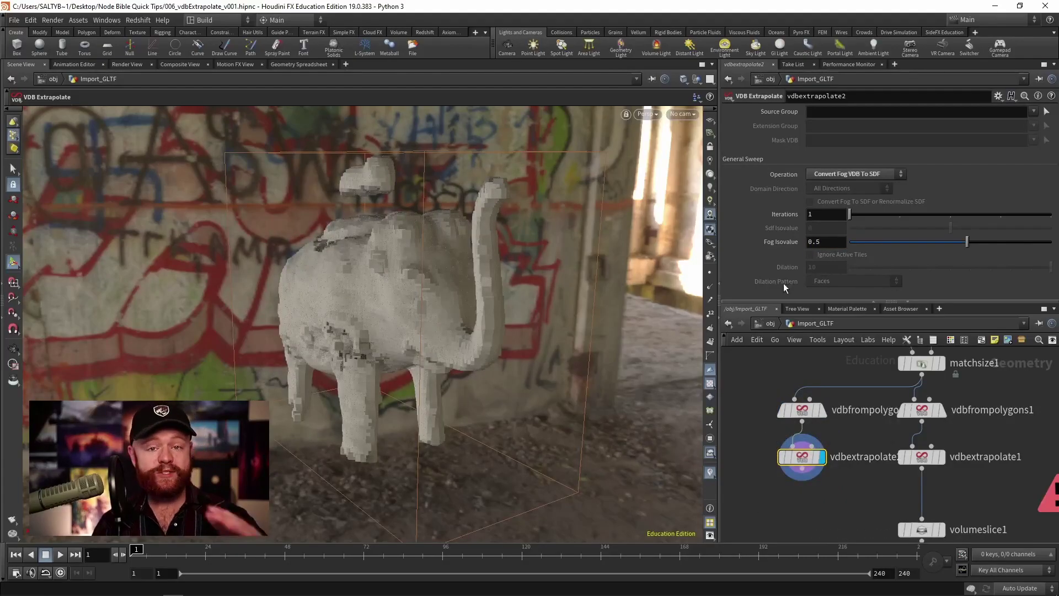
Step: Set vdbextrapolate2's Fog Isovalue to .05 and look at the resulting elephant from several angles
{"action": "left_click", "coordinate": [824, 242]}
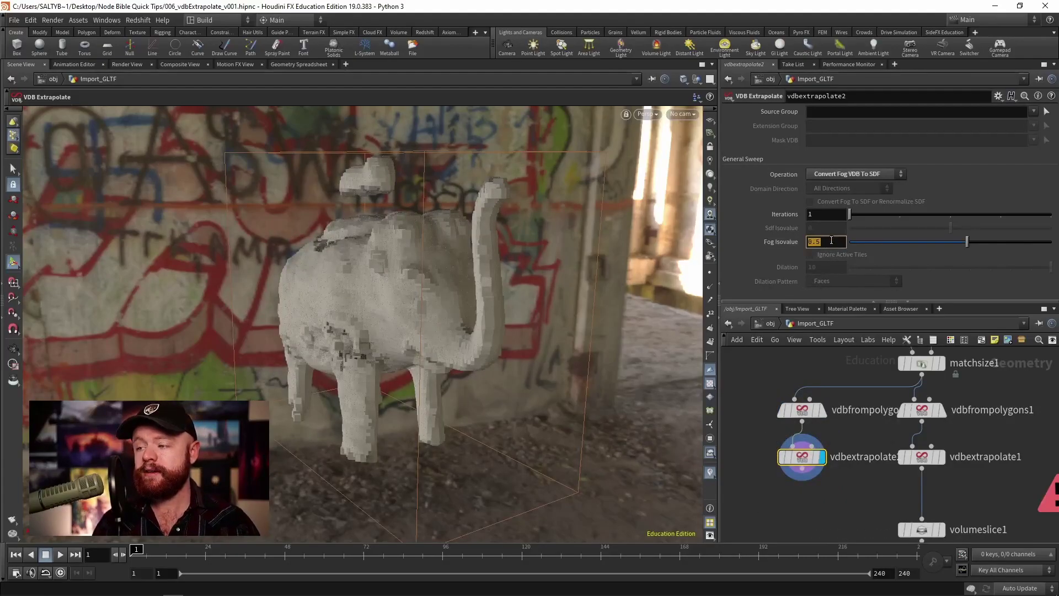
{"action": "type", "text": ".05"}
{"action": "key", "text": "Return"}
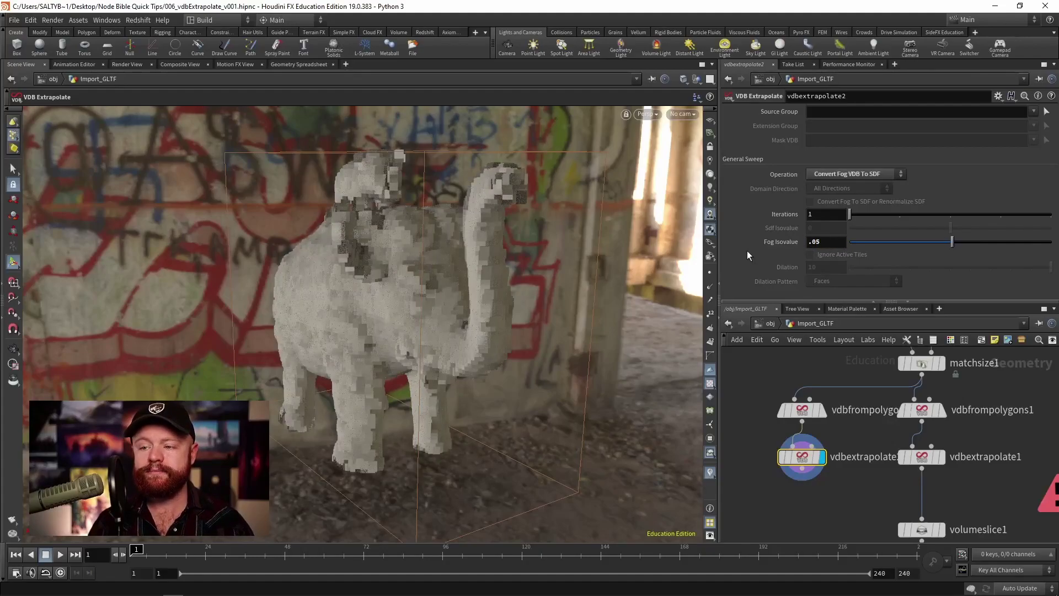
{"action": "left_click_drag", "start_coordinate": [359, 326], "coordinate": [375, 307], "text": "alt"}
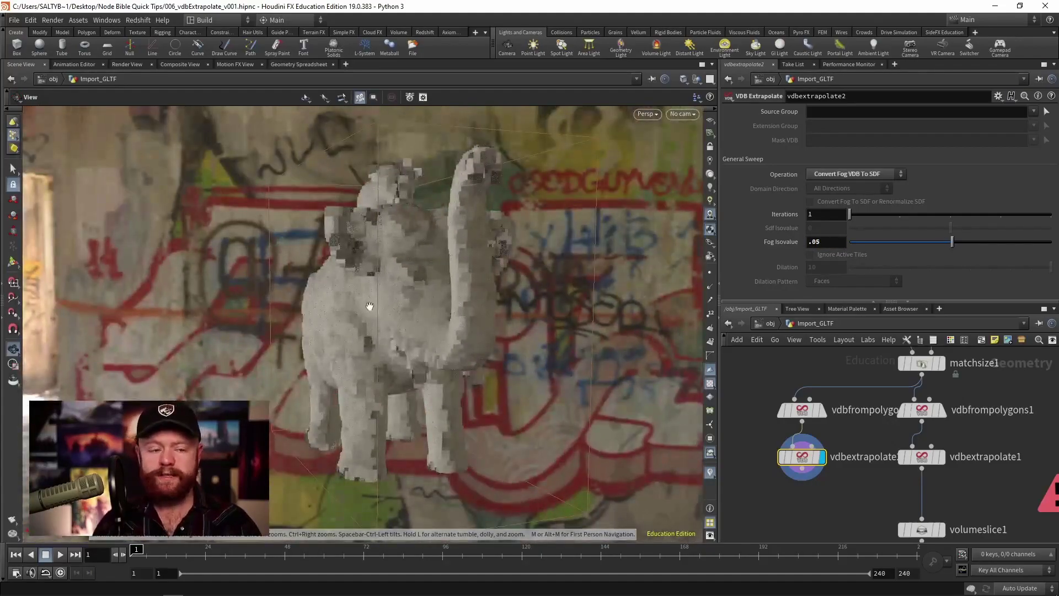
{"action": "right_click_drag", "start_coordinate": [384, 307], "coordinate": [414, 309], "text": "alt"}
{"action": "left_click_drag", "start_coordinate": [414, 310], "coordinate": [438, 307], "text": "alt"}
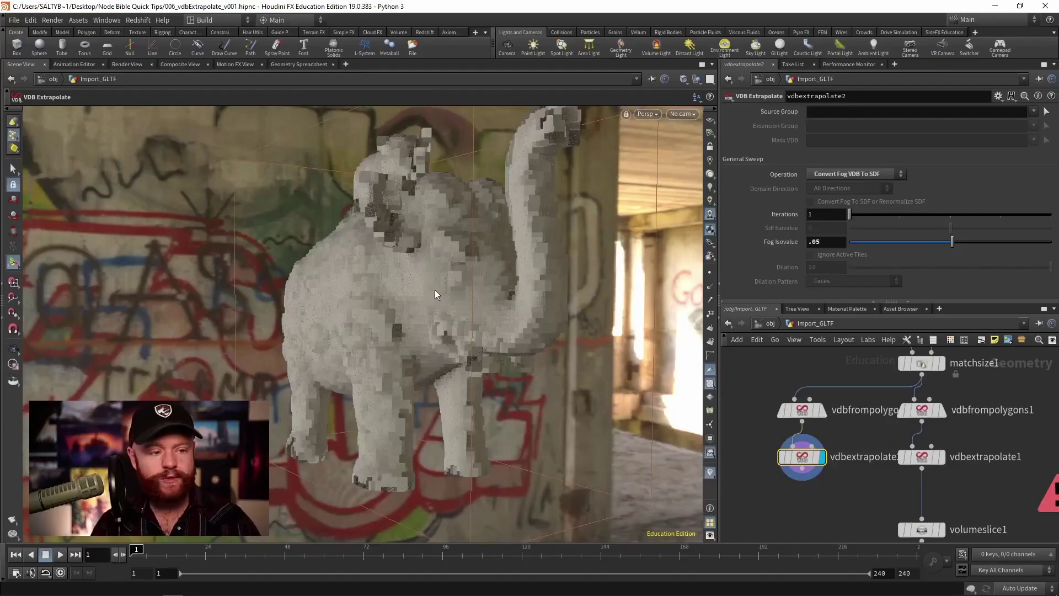
{"action": "middle_click_drag", "start_coordinate": [430, 314], "coordinate": [458, 309], "text": "alt"}
{"action": "left_click_drag", "start_coordinate": [458, 309], "coordinate": [438, 333], "text": "alt"}
{"action": "right_click_drag", "start_coordinate": [438, 333], "coordinate": [422, 339], "text": "alt"}
{"action": "left_click_drag", "start_coordinate": [422, 339], "coordinate": [408, 343], "text": "alt"}
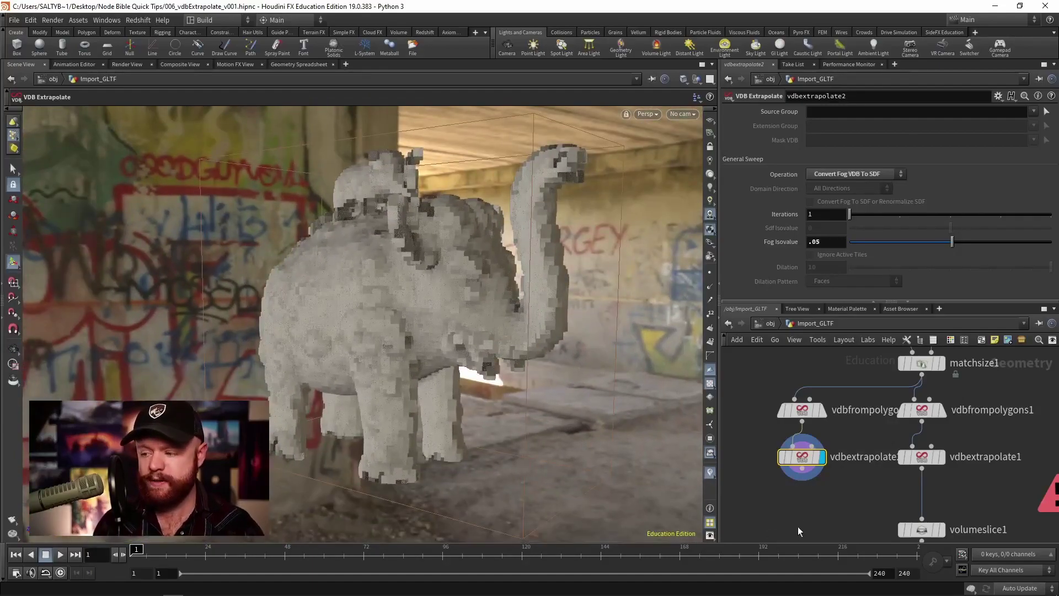
Step: Feed volumeslice1 from vdbextrapolate2, display it, and inspect the slice's voxel values up close
{"action": "middle_click_drag", "start_coordinate": [894, 488], "coordinate": [863, 463]}
{"action": "left_click_drag", "start_coordinate": [891, 494], "coordinate": [772, 444]}
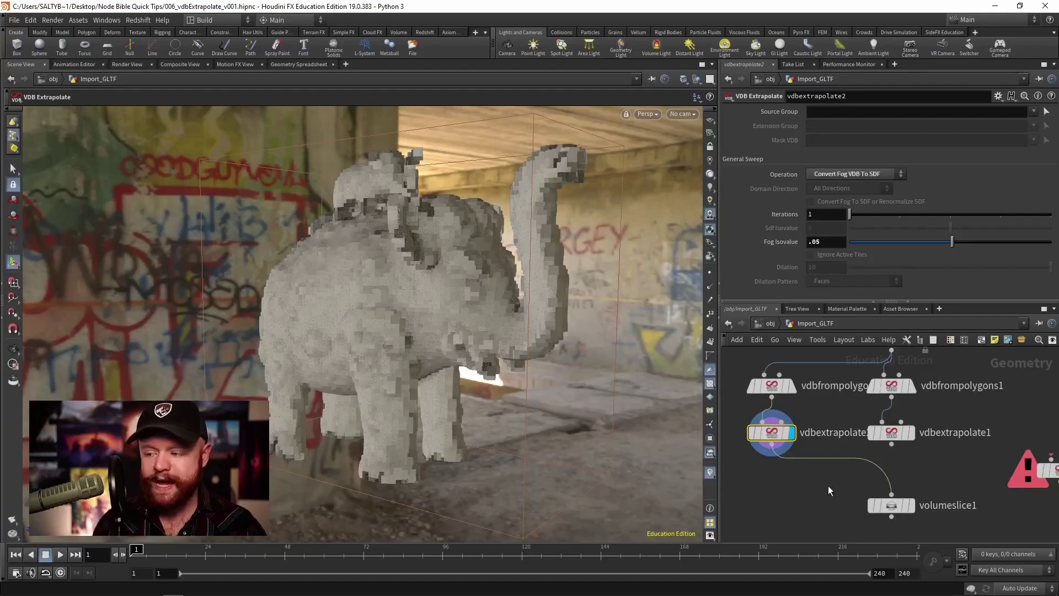
{"action": "left_click", "coordinate": [911, 505]}
{"action": "right_click_drag", "start_coordinate": [473, 362], "coordinate": [474, 314], "text": "alt"}
{"action": "left_click_drag", "start_coordinate": [473, 314], "coordinate": [443, 310], "text": "alt"}
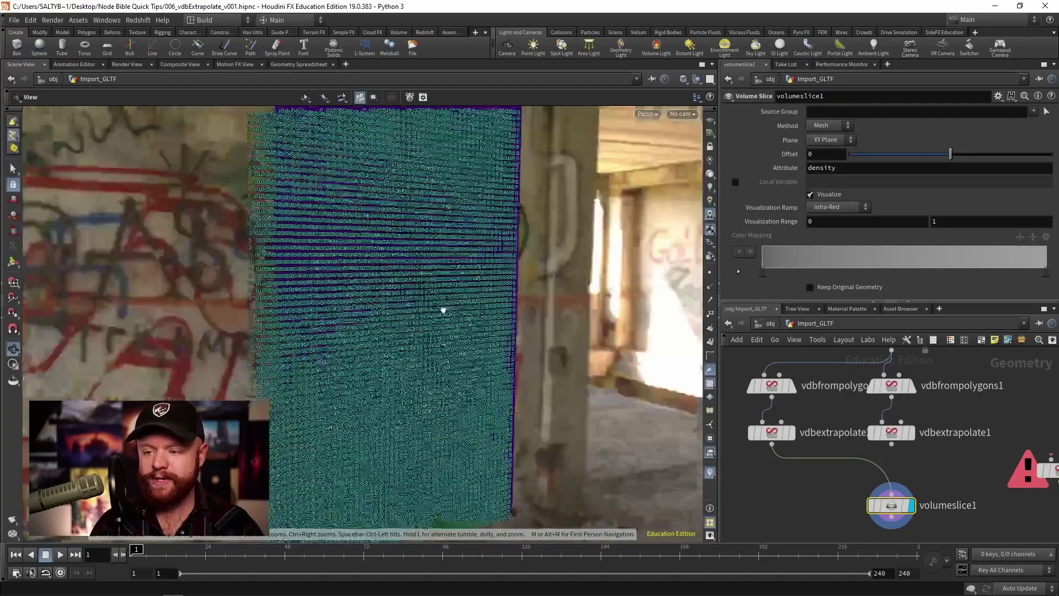
{"action": "scroll", "coordinate": [443, 311], "scroll_direction": "up", "scroll_amount": 8}
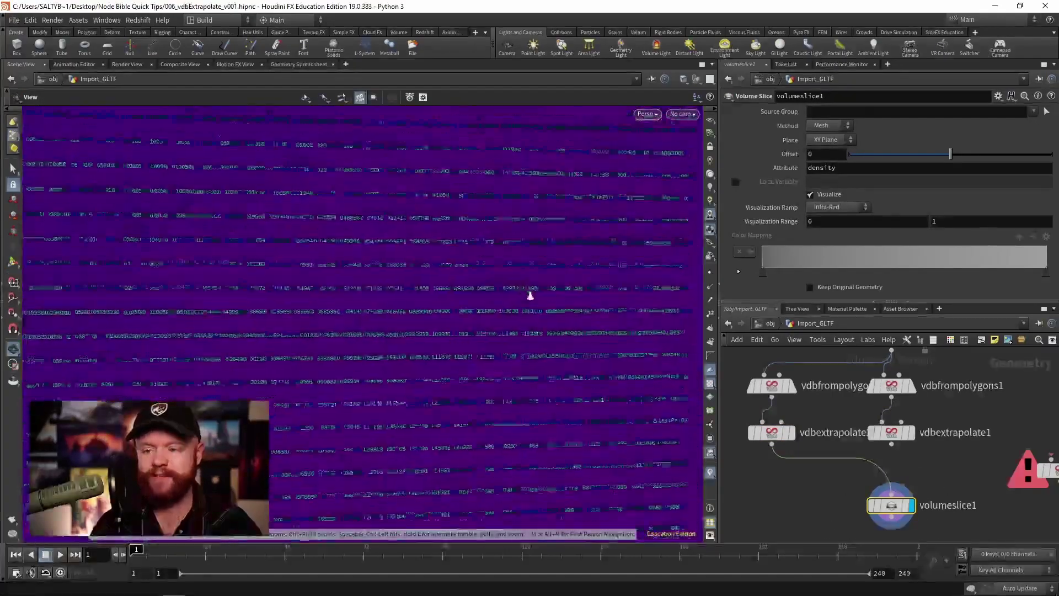
{"action": "left_click_drag", "start_coordinate": [530, 295], "coordinate": [367, 307], "text": "alt"}
{"action": "middle_click_drag", "start_coordinate": [367, 308], "coordinate": [325, 376], "text": "alt"}
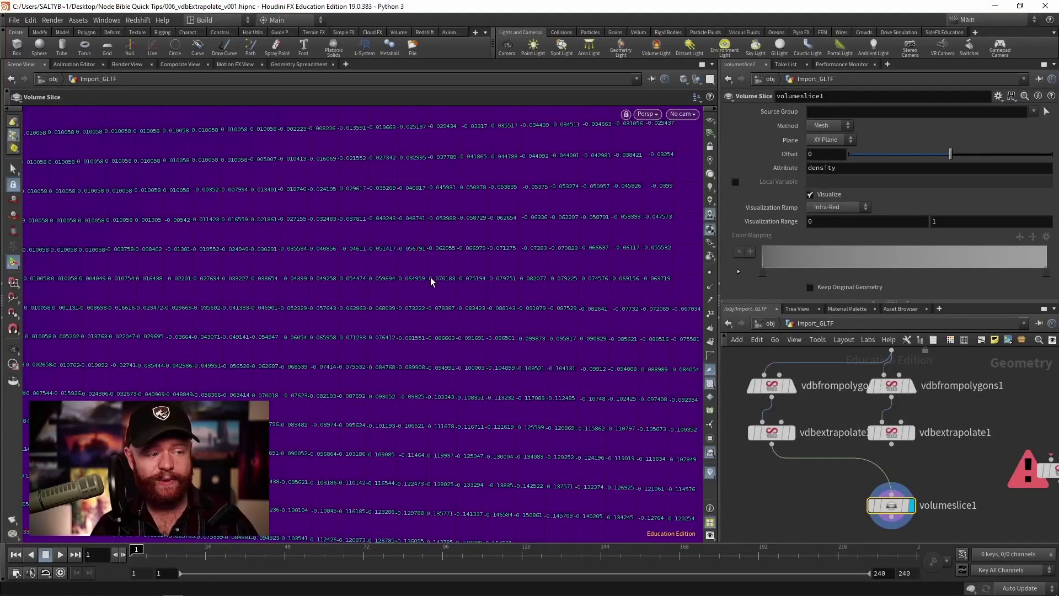
Step: Check the node info of vdbextrapolate2 and vdbfrompolygons1
{"action": "mouse_move", "coordinate": [789, 435]}
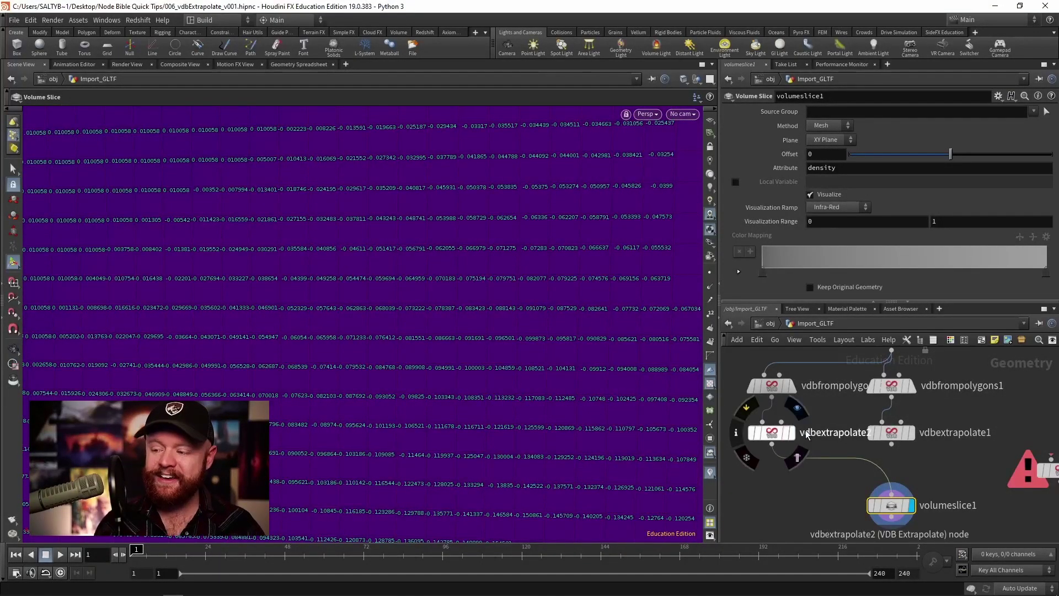
{"action": "middle_click", "coordinate": [777, 432]}
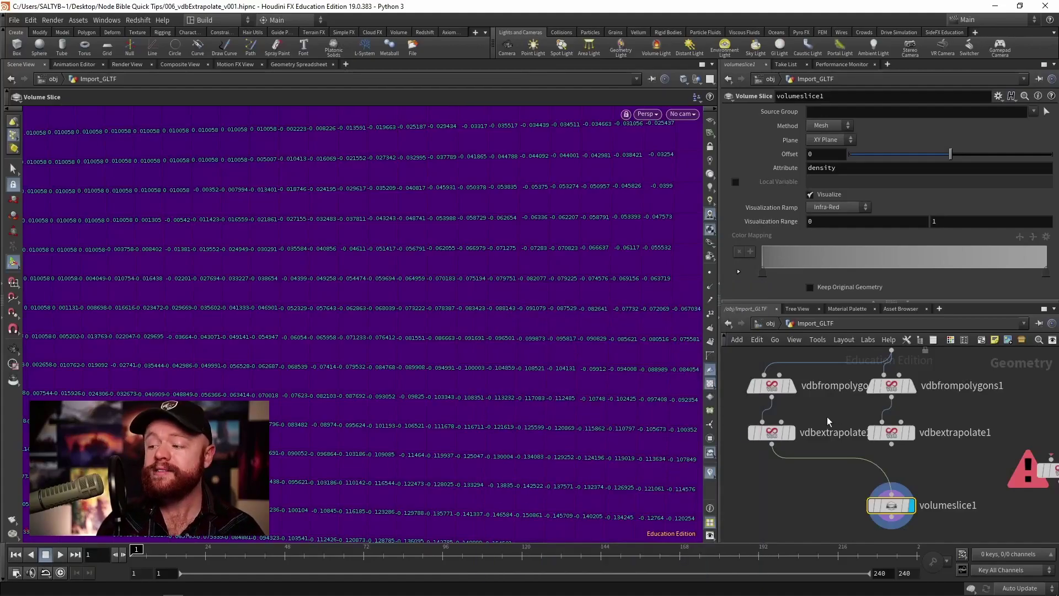
{"action": "middle_click_drag", "start_coordinate": [828, 419], "coordinate": [775, 463]}
{"action": "middle_click", "coordinate": [838, 432]}
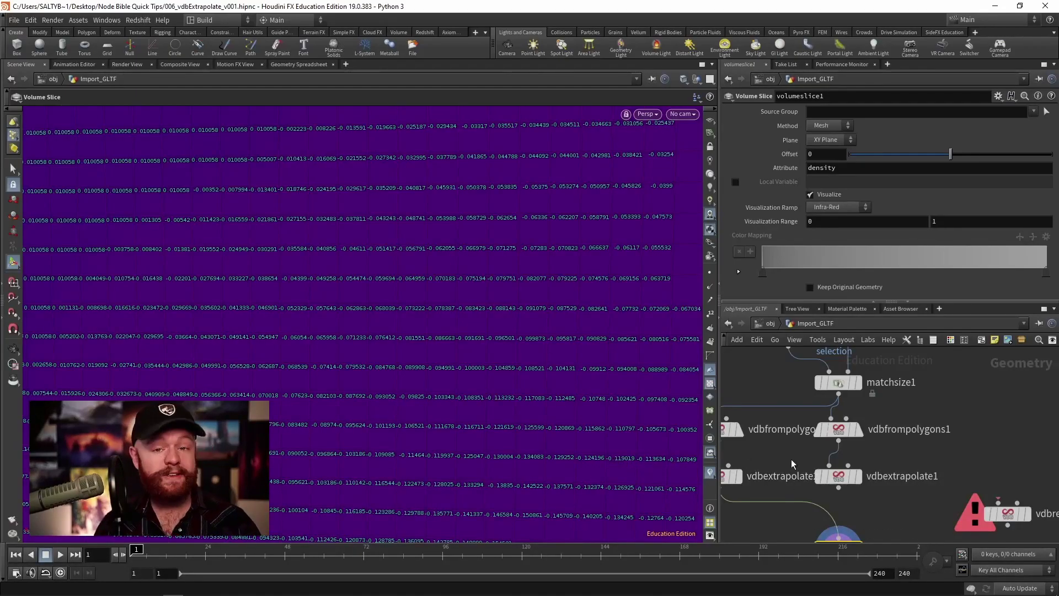
{"action": "middle_click_drag", "start_coordinate": [797, 454], "coordinate": [837, 435]}
Step: Set vdbextrapolate2's operation to Renormalize SDF and feed its input from vdbfrompolygons1 instead of vdbfrompolygons2
{"action": "left_click", "coordinate": [765, 462]}
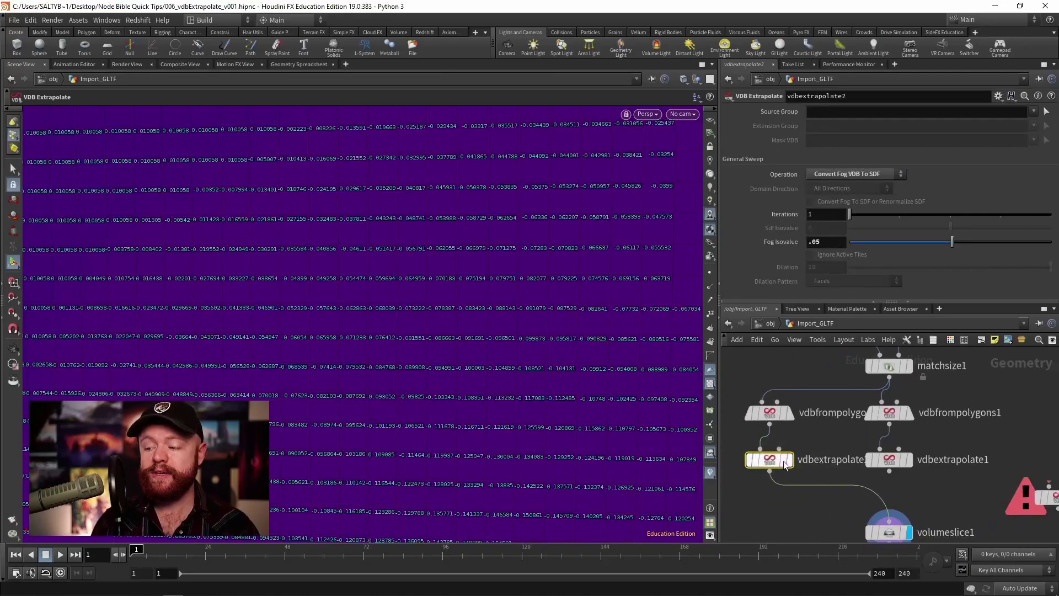
{"action": "left_click_drag", "start_coordinate": [765, 470], "coordinate": [770, 470]}
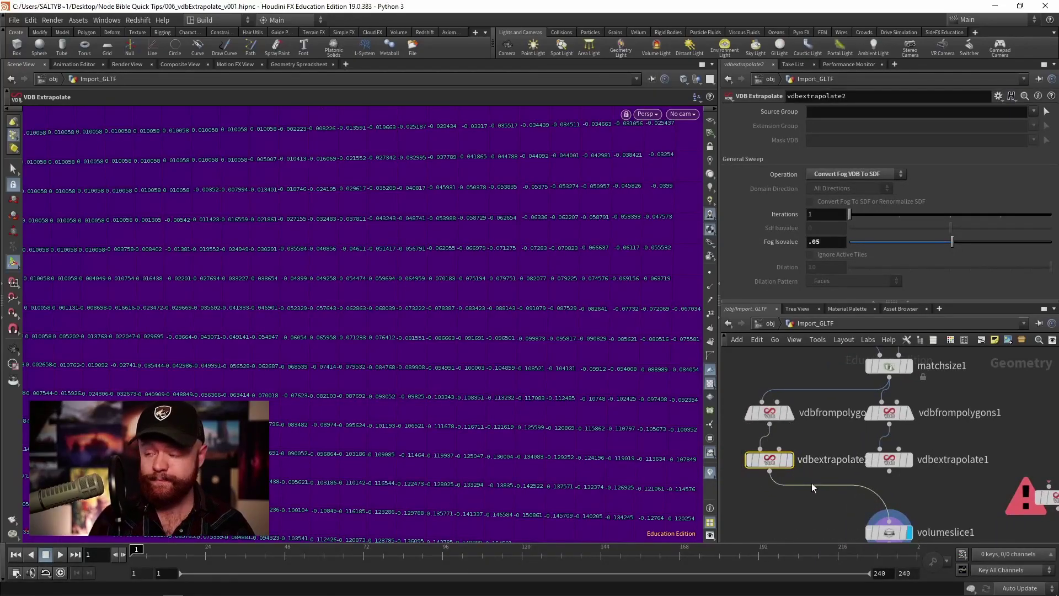
{"action": "left_click", "coordinate": [848, 174]}
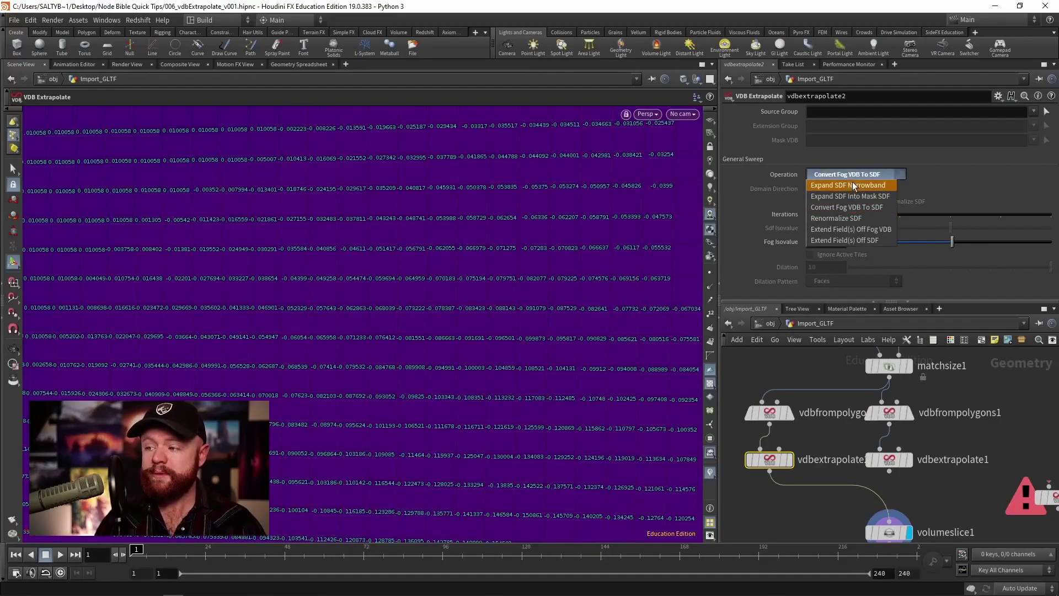
{"action": "left_click", "coordinate": [843, 218]}
{"action": "left_click", "coordinate": [770, 424]}
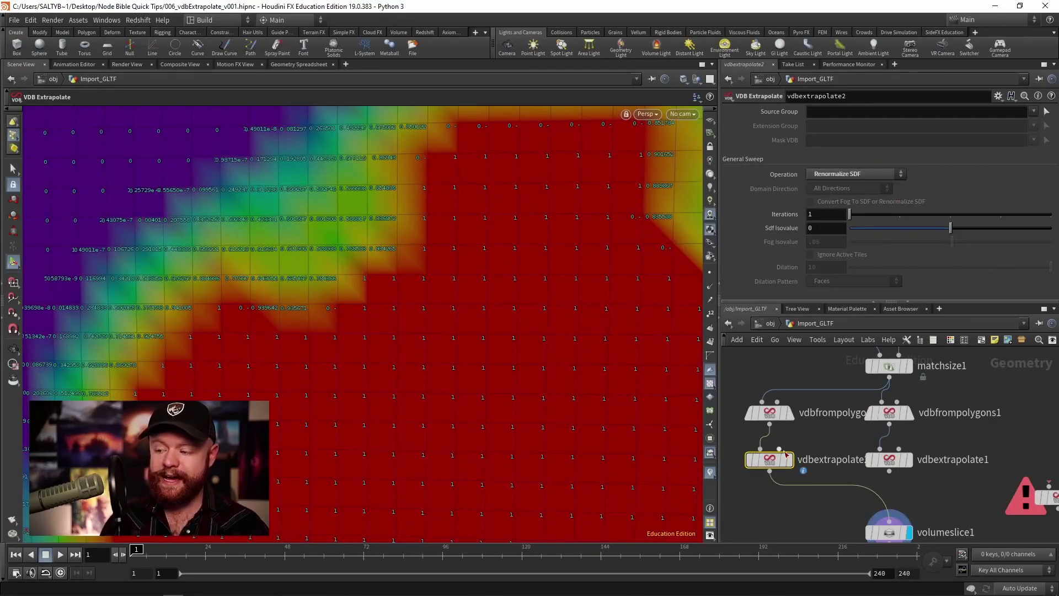
{"action": "left_click", "coordinate": [888, 424]}
{"action": "left_click_drag", "start_coordinate": [942, 440], "coordinate": [894, 411]}
{"action": "middle_click_drag", "start_coordinate": [831, 480], "coordinate": [806, 450]}
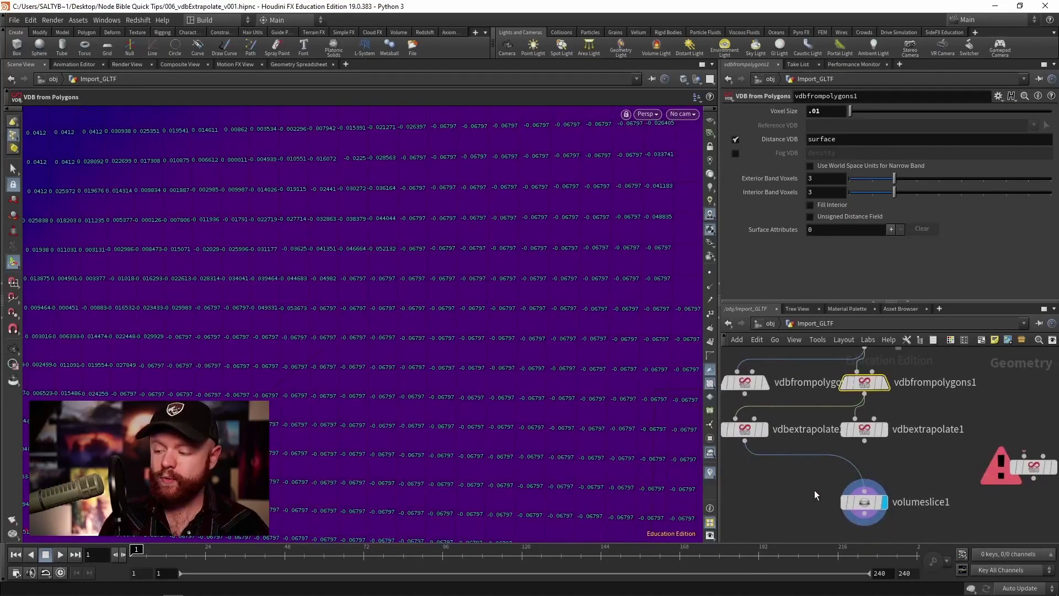
Step: Display vdbfrompolygons1 with the whole elephant in view and set its Exterior Band Voxels to 7
{"action": "left_click_drag", "start_coordinate": [816, 483], "coordinate": [878, 514]}
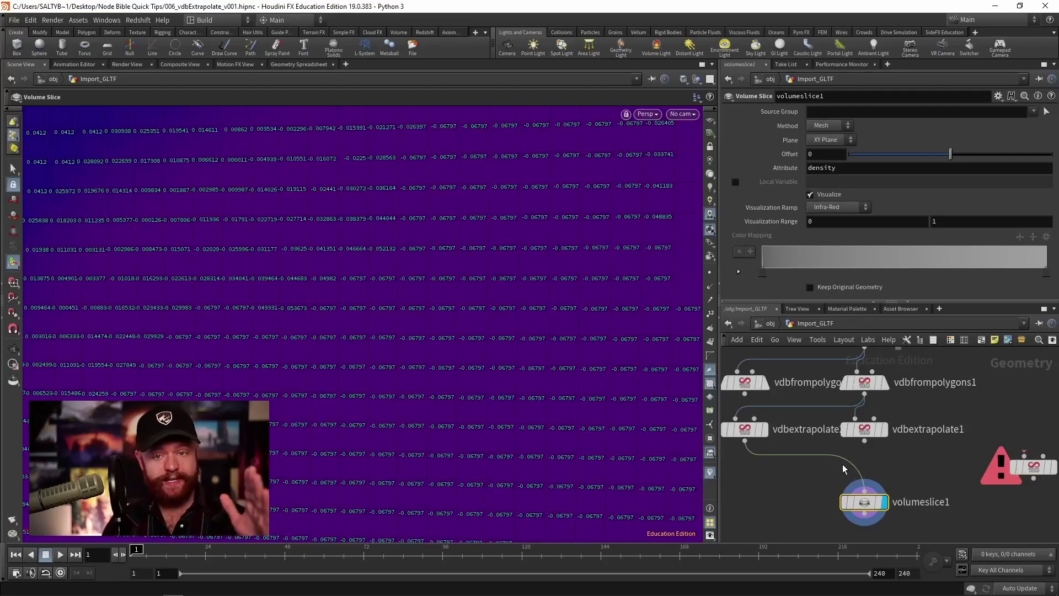
{"action": "left_click", "coordinate": [875, 385]}
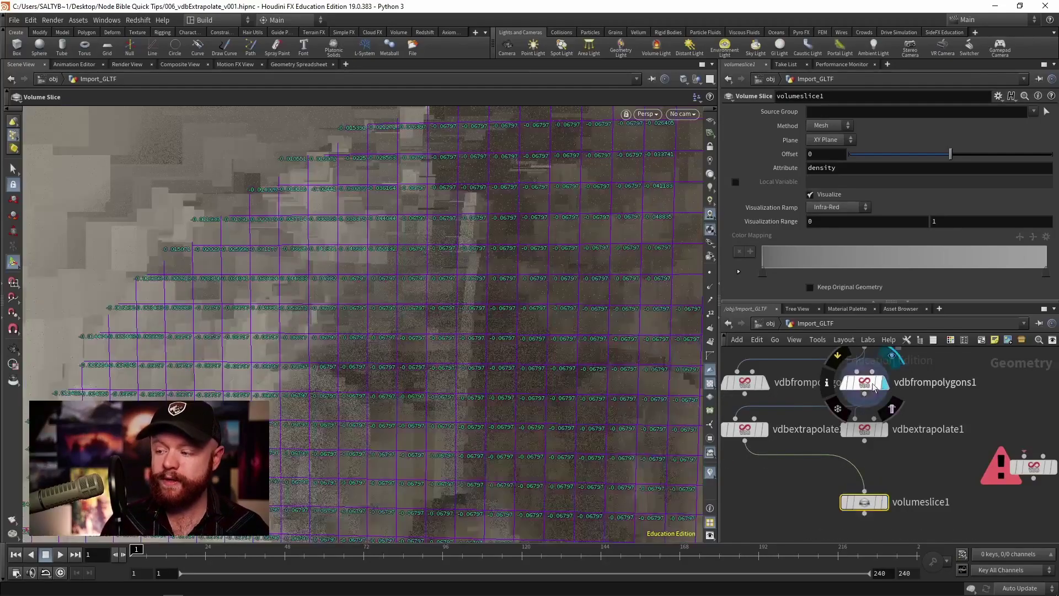
{"action": "key", "text": "space"}
{"action": "right_click_drag", "start_coordinate": [466, 345], "coordinate": [309, 331]}
{"action": "left_click_drag", "start_coordinate": [309, 331], "coordinate": [379, 351]}
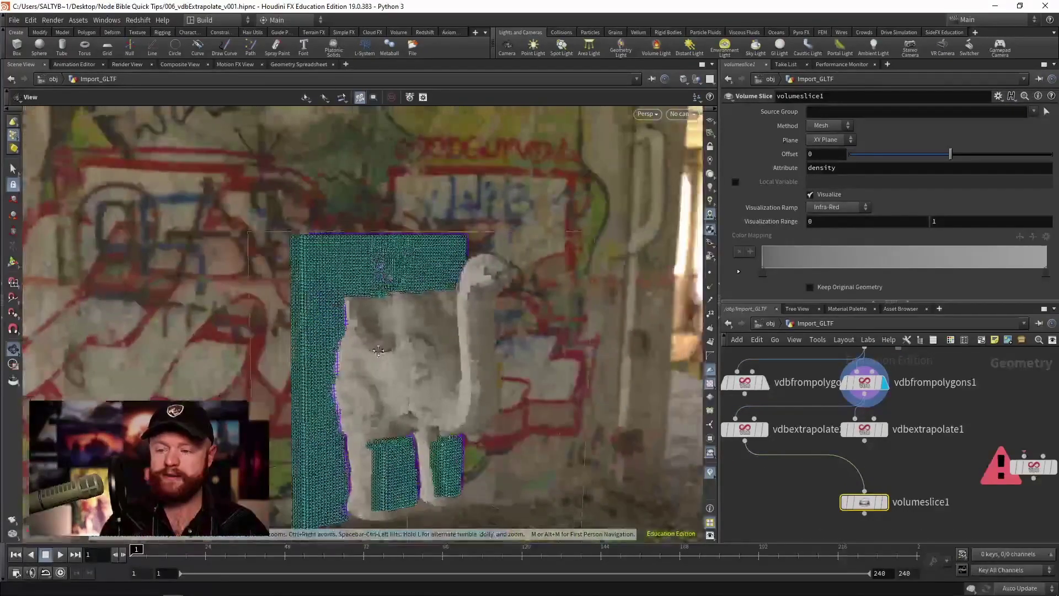
{"action": "middle_click_drag", "start_coordinate": [379, 351], "coordinate": [379, 341]}
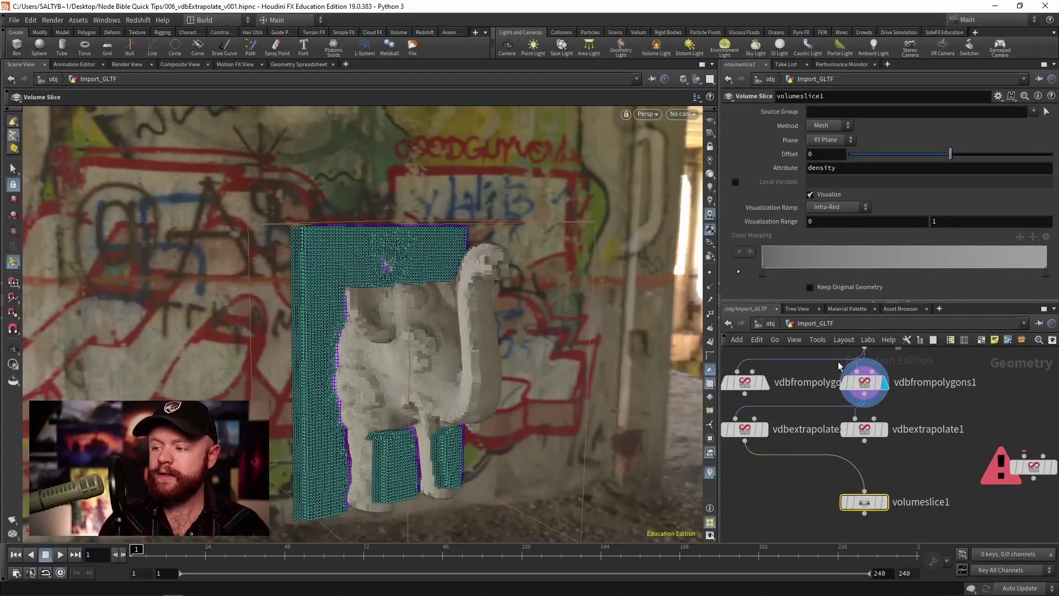
{"action": "left_click", "coordinate": [865, 381]}
{"action": "left_click", "coordinate": [819, 178]}
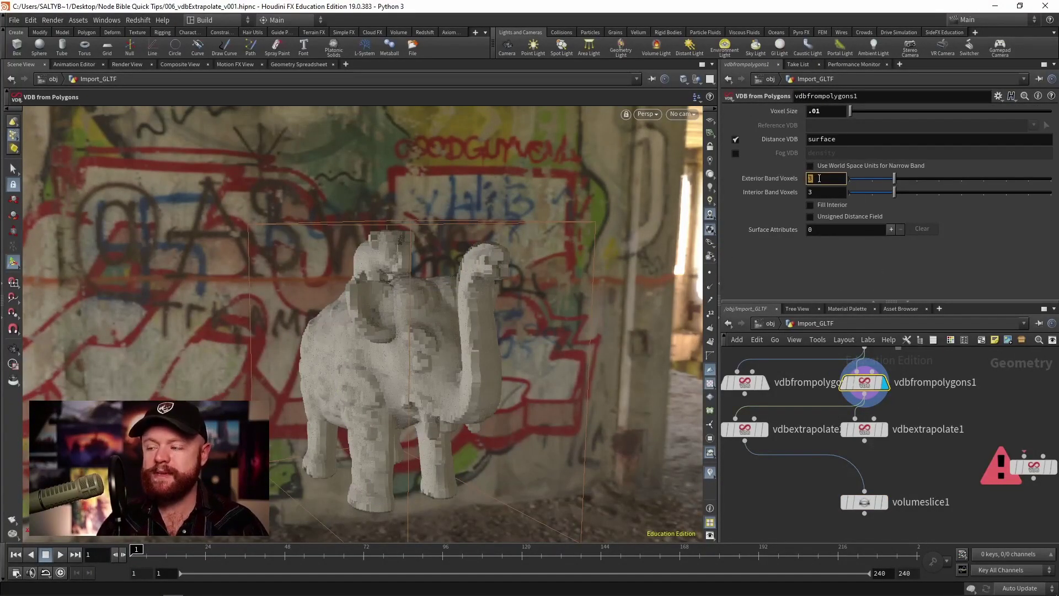
{"action": "type", "text": "7"}
{"action": "key", "text": "Return"}
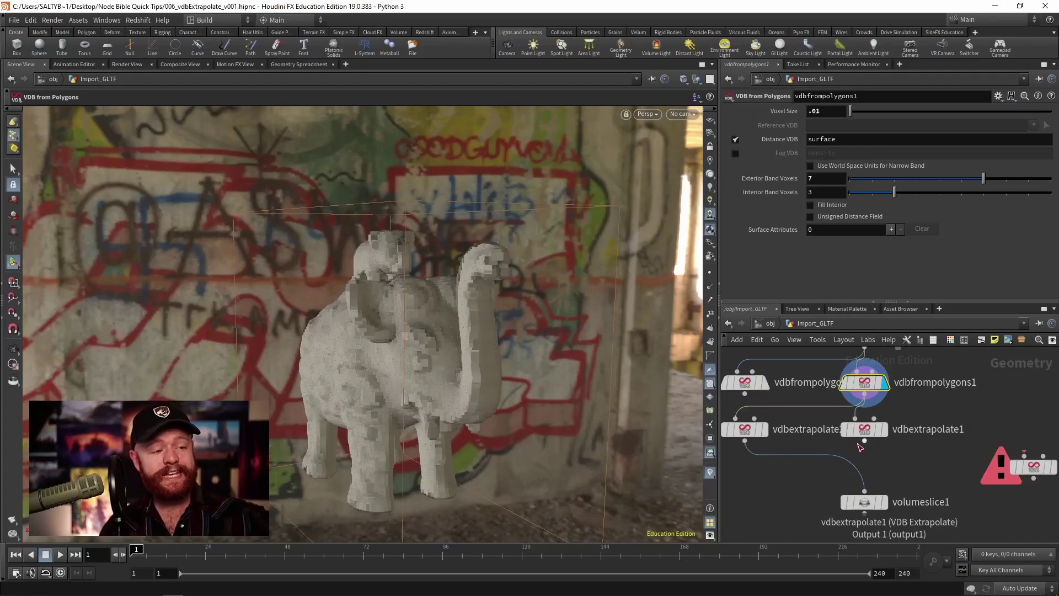
Step: Display vdbextrapolate2 and set its Sdf Isovalue to 0.04 to thicken the elephant
{"action": "left_click", "coordinate": [766, 433]}
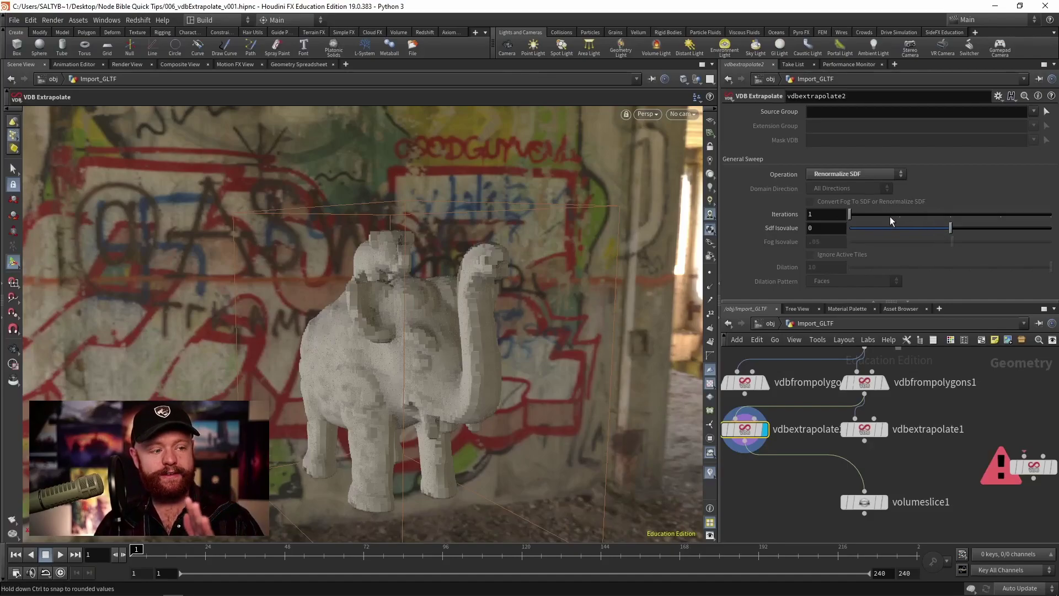
{"action": "middle_click_drag", "start_coordinate": [789, 229], "coordinate": [1058, 250]}
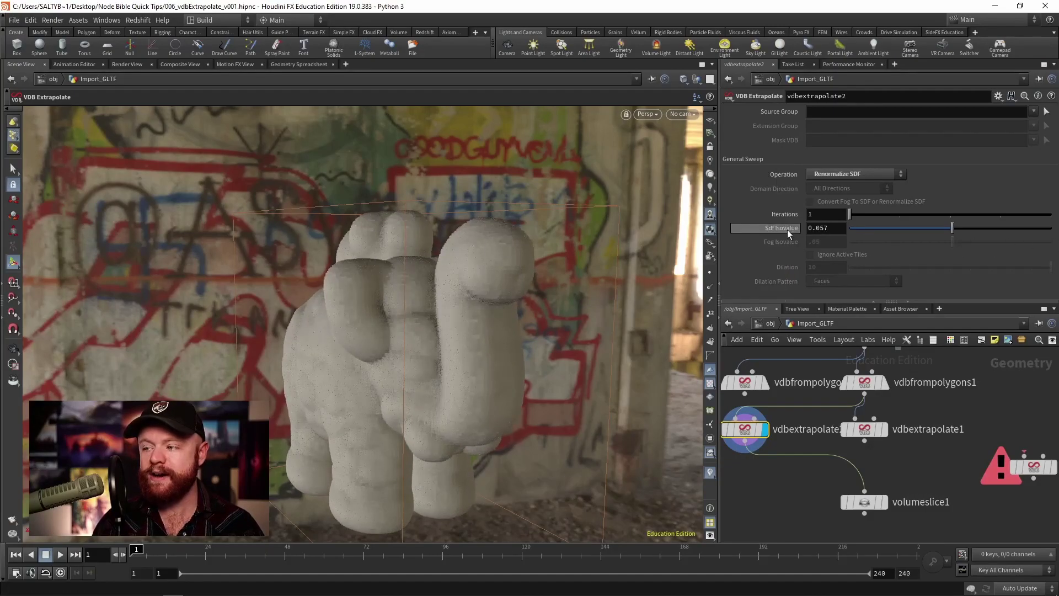
{"action": "middle_click_drag", "start_coordinate": [782, 228], "coordinate": [751, 246]}
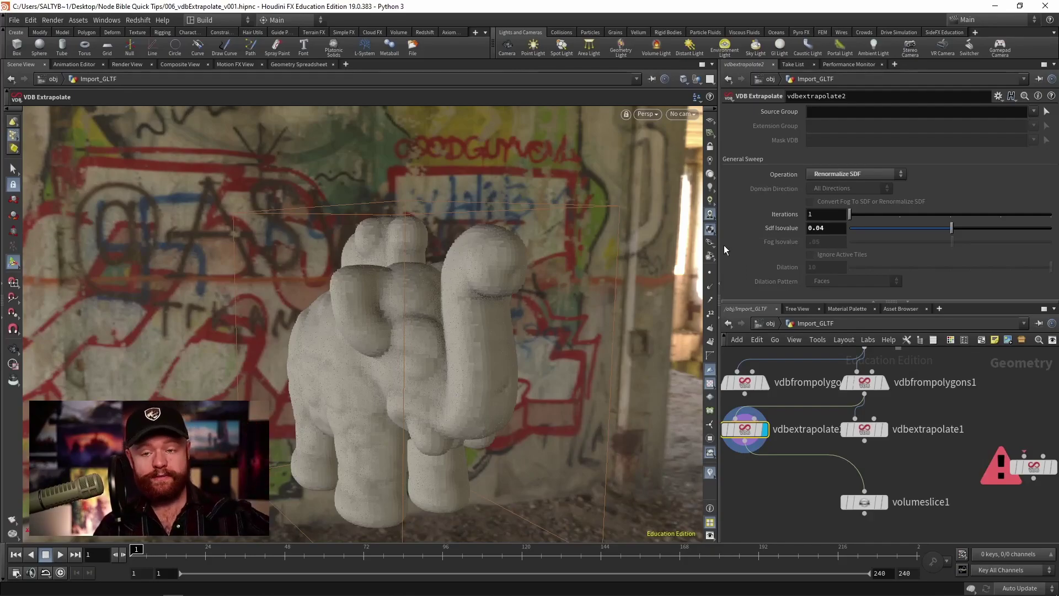
Step: Display volumeslice1 and set the upper limit of its Visualization Range to .1
{"action": "middle_click_drag", "start_coordinate": [927, 407], "coordinate": [894, 425]}
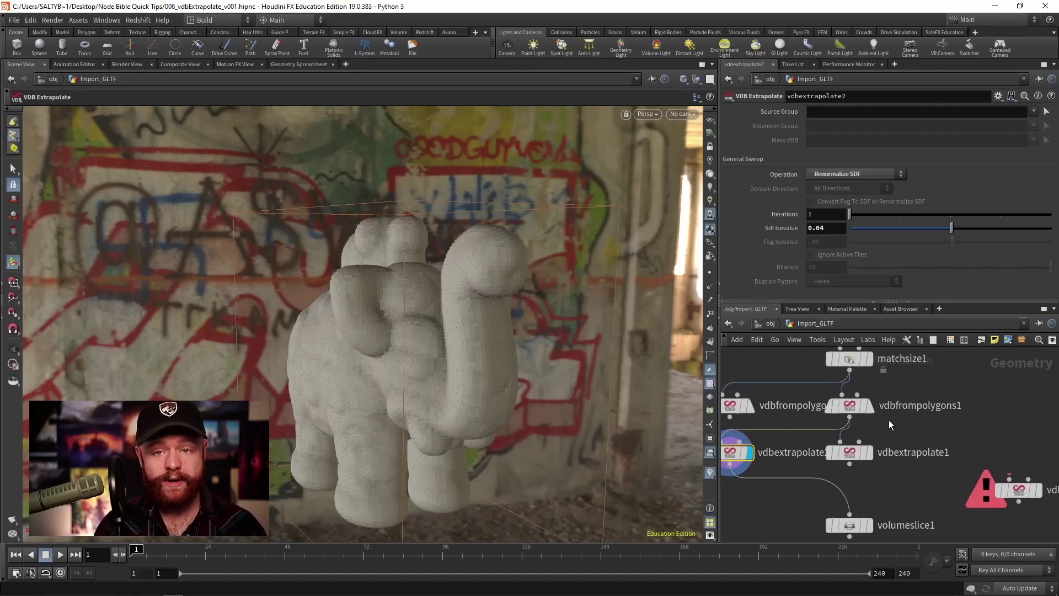
{"action": "mouse_move", "coordinate": [873, 412]}
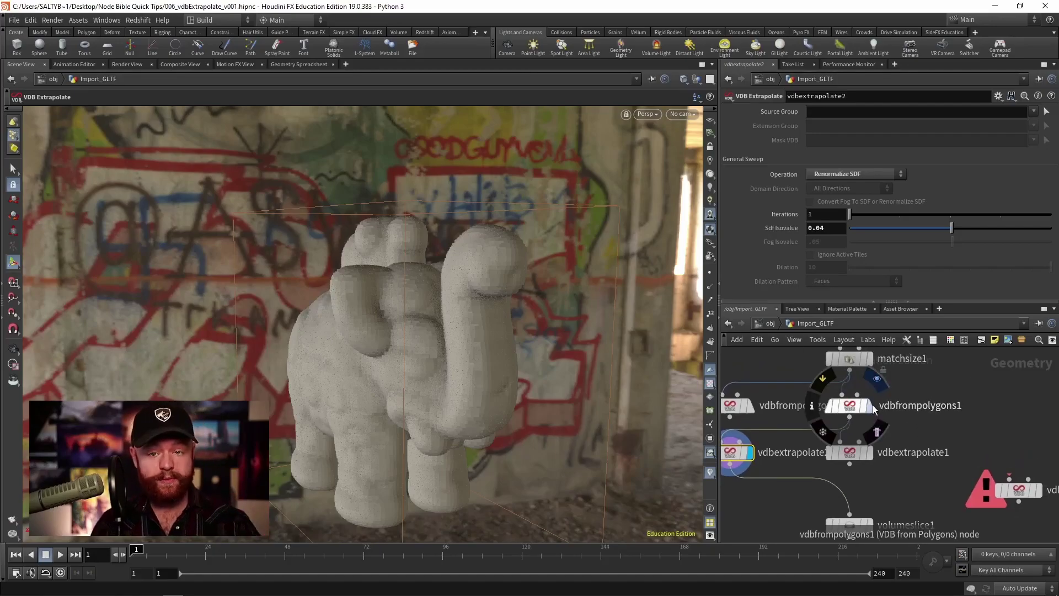
{"action": "middle_click_drag", "start_coordinate": [921, 418], "coordinate": [940, 385]}
{"action": "left_click", "coordinate": [892, 466]}
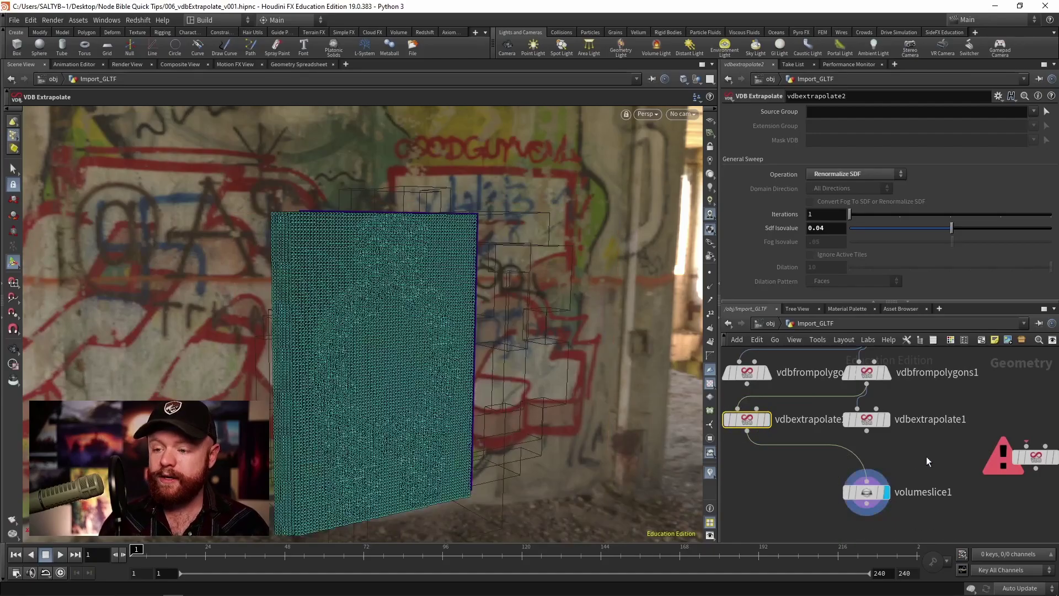
{"action": "left_click", "coordinate": [867, 492]}
{"action": "scroll", "coordinate": [355, 300], "scroll_direction": "up", "scroll_amount": 6}
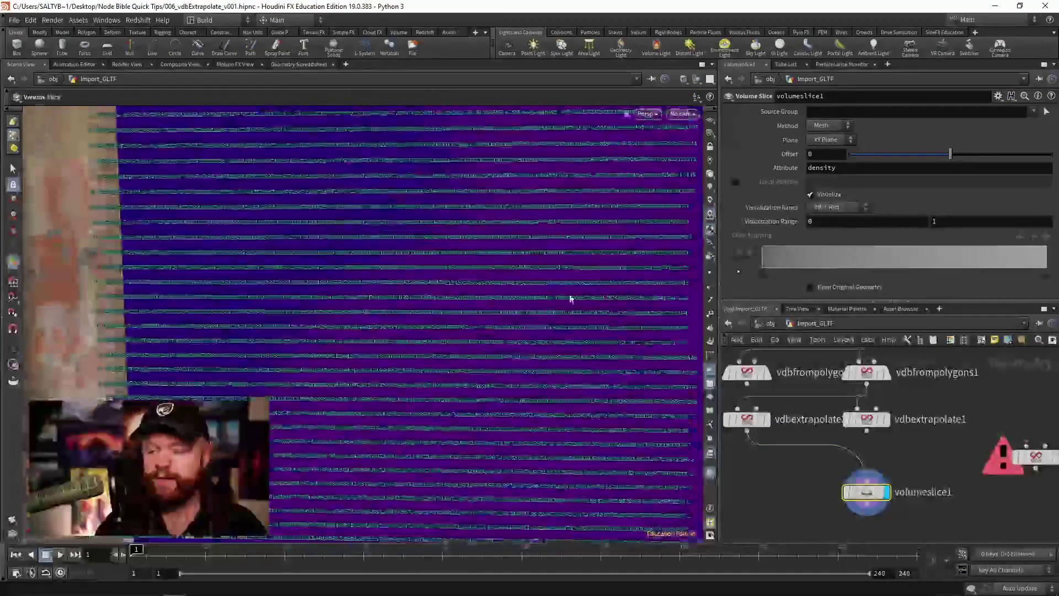
{"action": "left_click", "coordinate": [933, 220]}
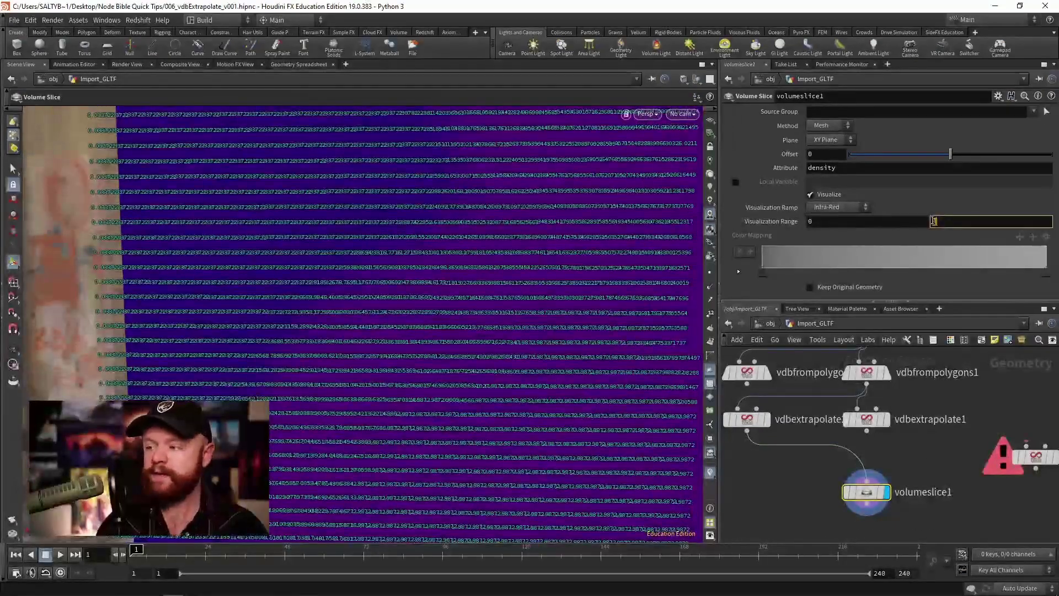
{"action": "type", "text": "."}
{"action": "key", "text": "Return"}
Step: Inspect the renormalized slice values up close, and switch volumeslice1's input to vdbextrapolate1 for comparison
{"action": "middle_click_drag", "start_coordinate": [423, 283], "coordinate": [324, 267], "text": "alt"}
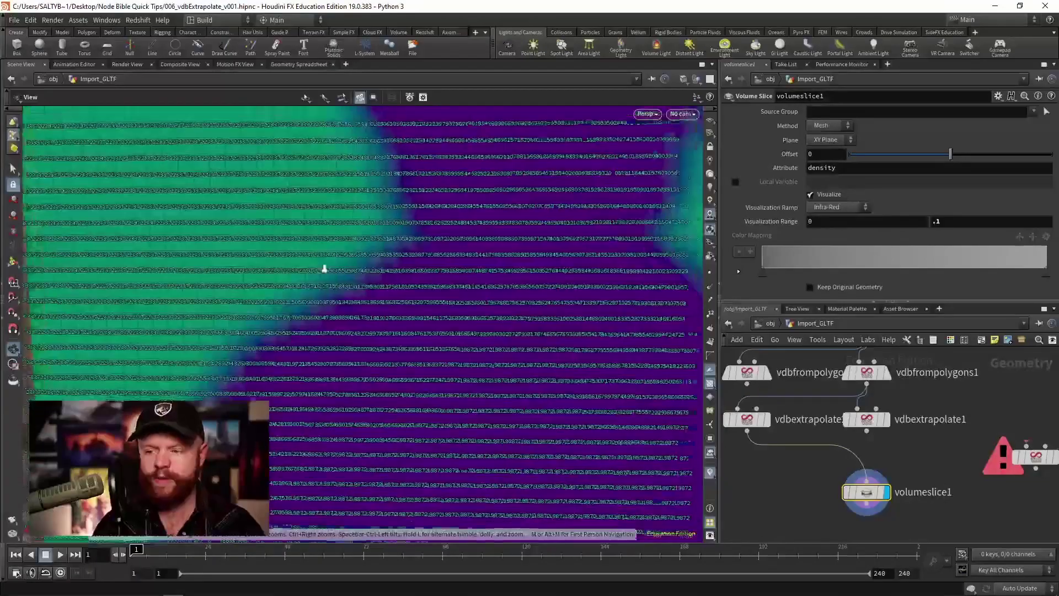
{"action": "scroll", "coordinate": [324, 267], "scroll_direction": "up", "scroll_amount": 3}
{"action": "middle_click_drag", "start_coordinate": [417, 228], "coordinate": [326, 287], "text": "alt"}
{"action": "scroll", "coordinate": [386, 268], "scroll_direction": "up", "scroll_amount": 4}
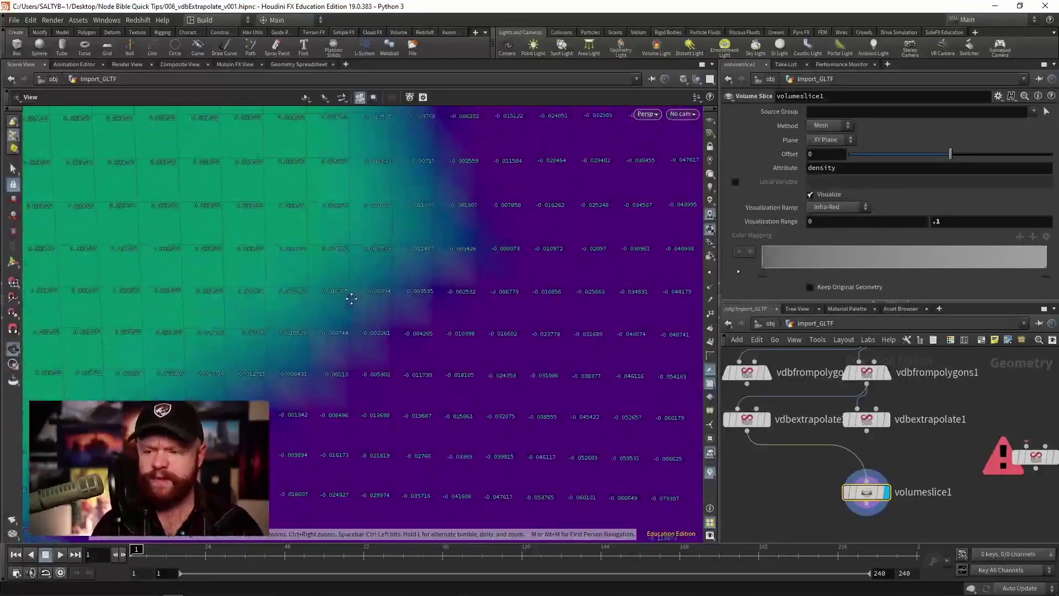
{"action": "scroll", "coordinate": [444, 300], "scroll_direction": "down", "scroll_amount": 3}
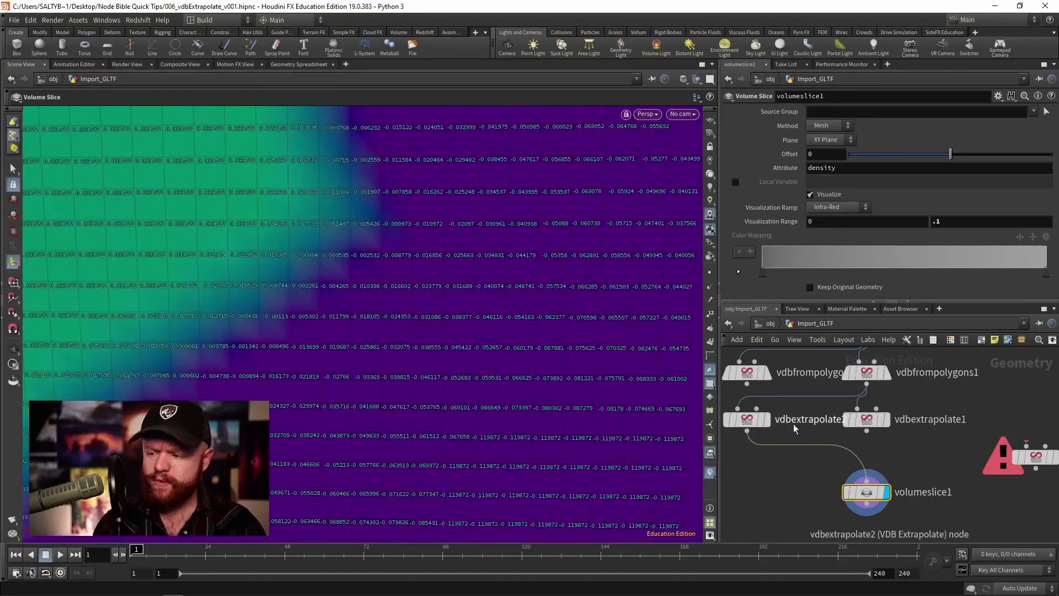
{"action": "left_click_drag", "start_coordinate": [867, 479], "coordinate": [867, 431]}
{"action": "scroll", "coordinate": [475, 366], "scroll_direction": "down", "scroll_amount": 3}
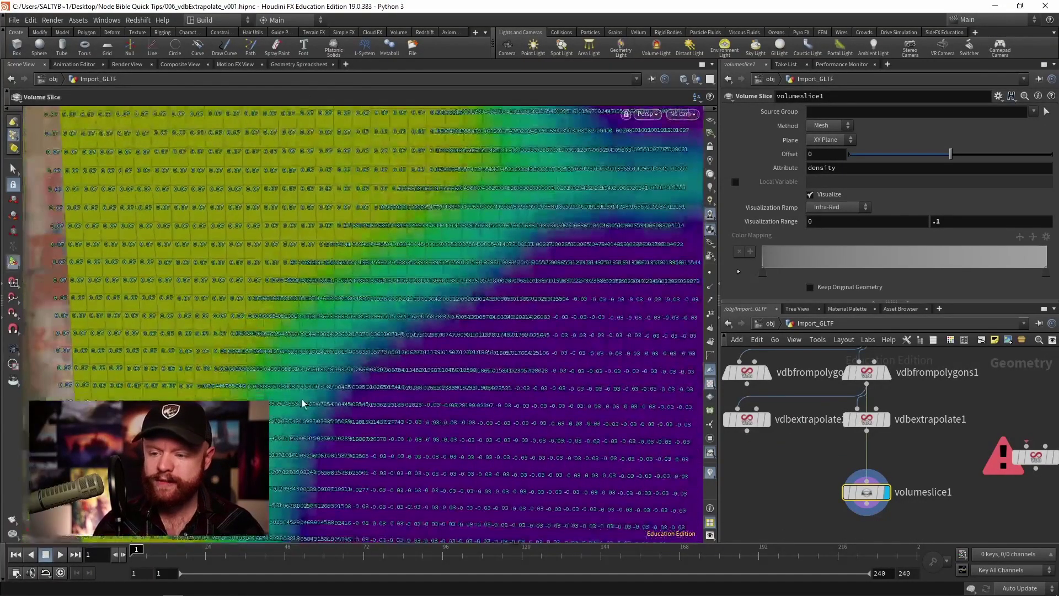
Step: Rewire volumeslice1's input to vdbextrapolate2 and display vdbextrapolate2
{"action": "left_click_drag", "start_coordinate": [864, 477], "coordinate": [777, 453]}
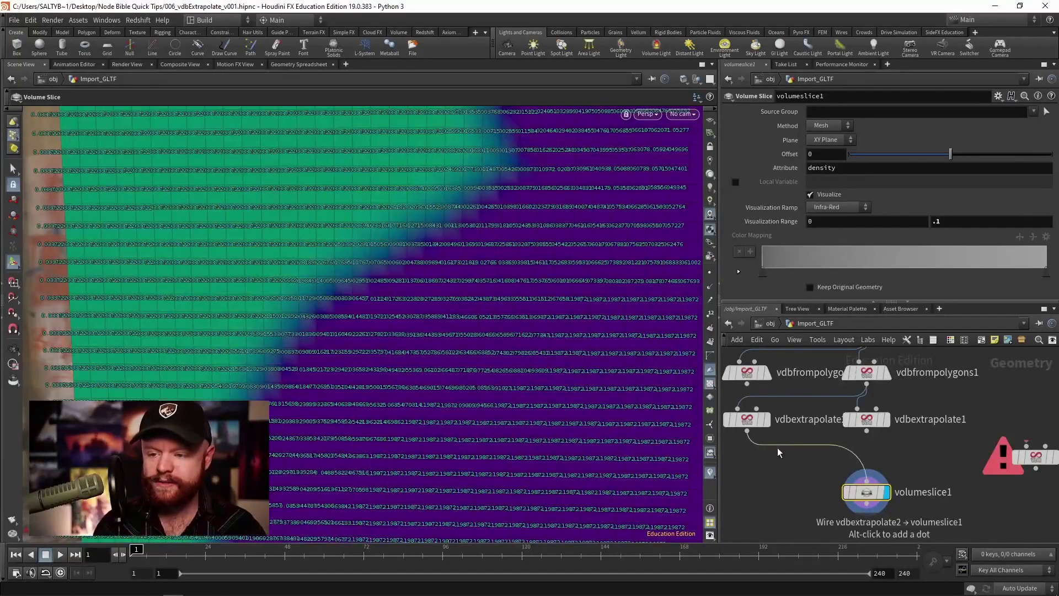
{"action": "middle_click_drag", "start_coordinate": [800, 465], "coordinate": [803, 451]}
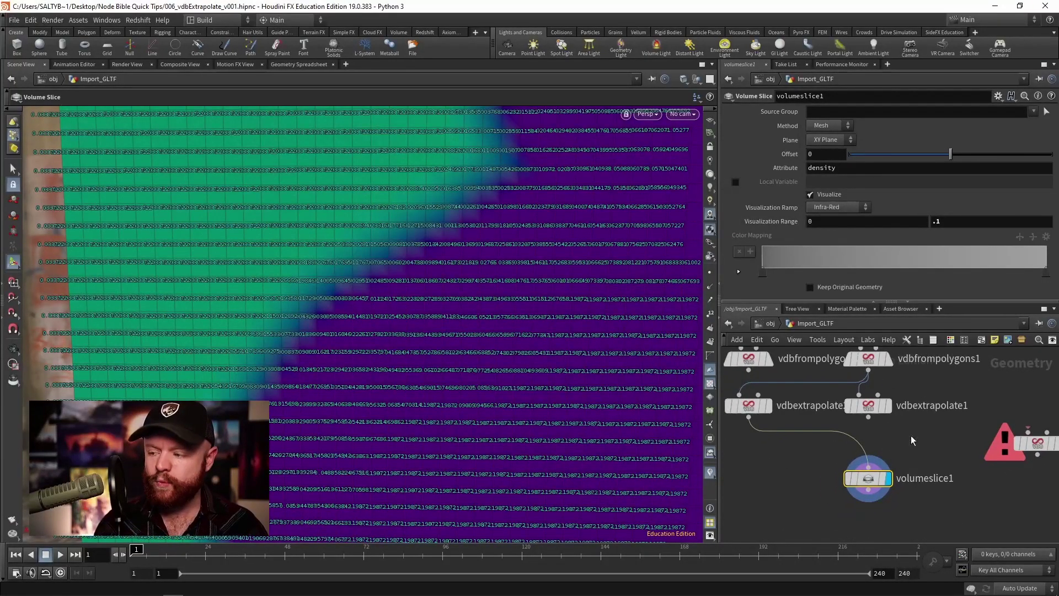
{"action": "middle_click_drag", "start_coordinate": [943, 429], "coordinate": [1021, 428]}
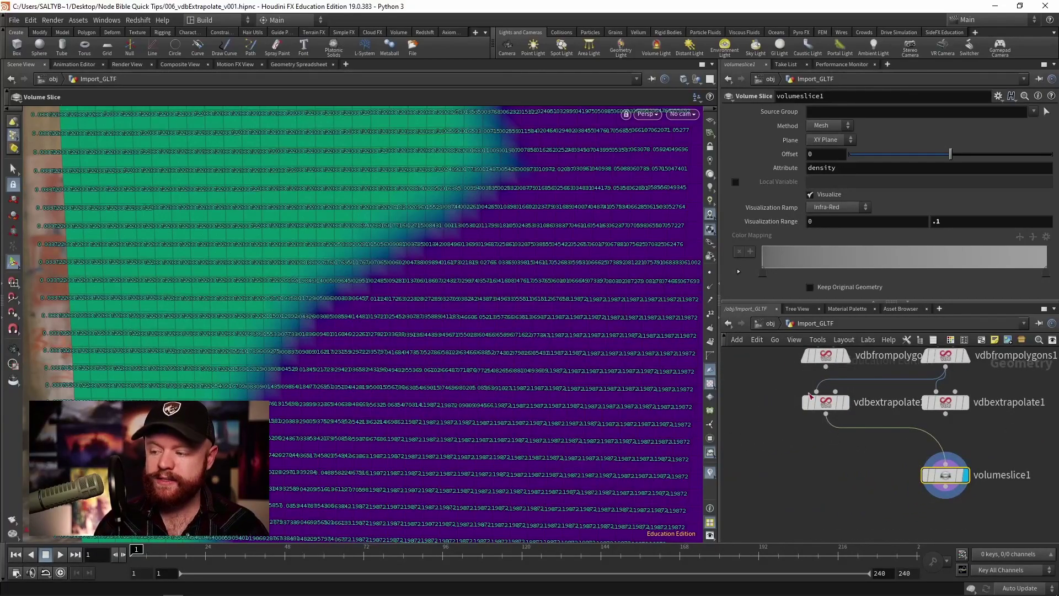
{"action": "left_click", "coordinate": [848, 403]}
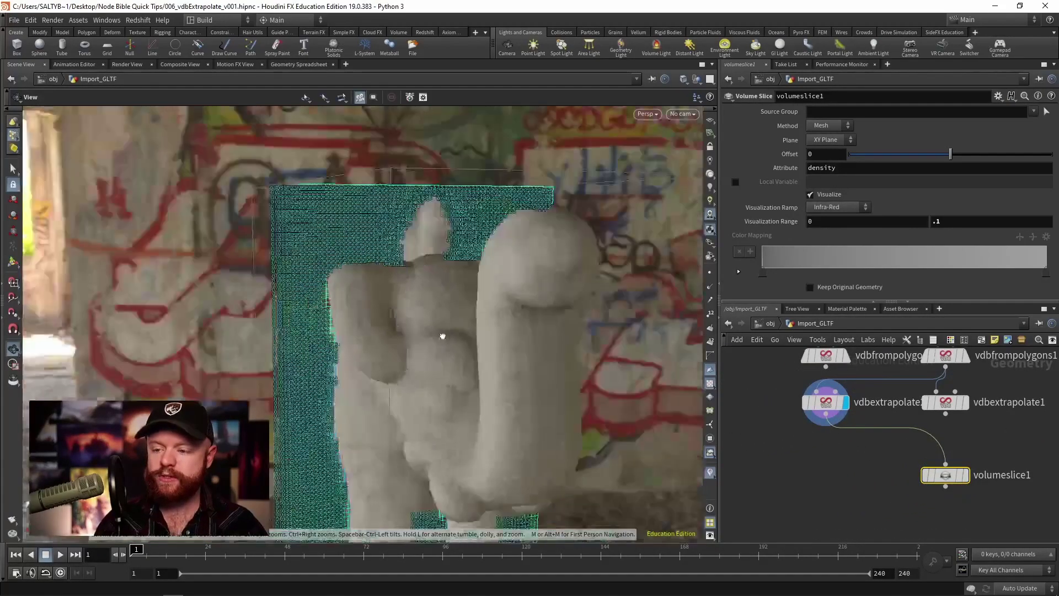
Step: Insert a VDB Renormalize SDF node between vdbextrapolate2 and volumeslice1, and display it with Iterations set to 7
{"action": "key", "text": "Tab"}
{"action": "type", "text": "reno"}
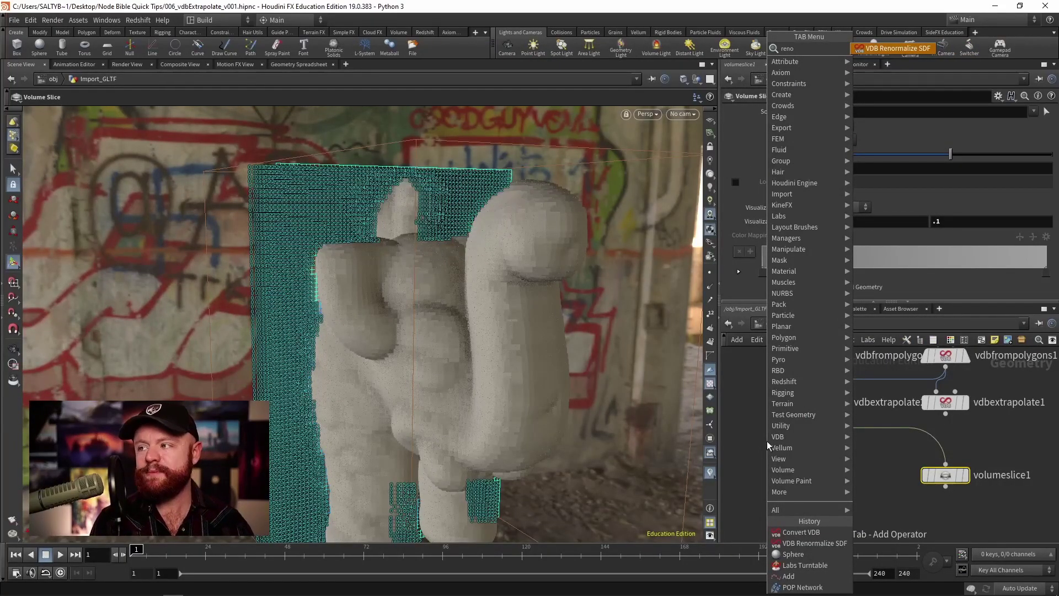
{"action": "key", "text": "Return"}
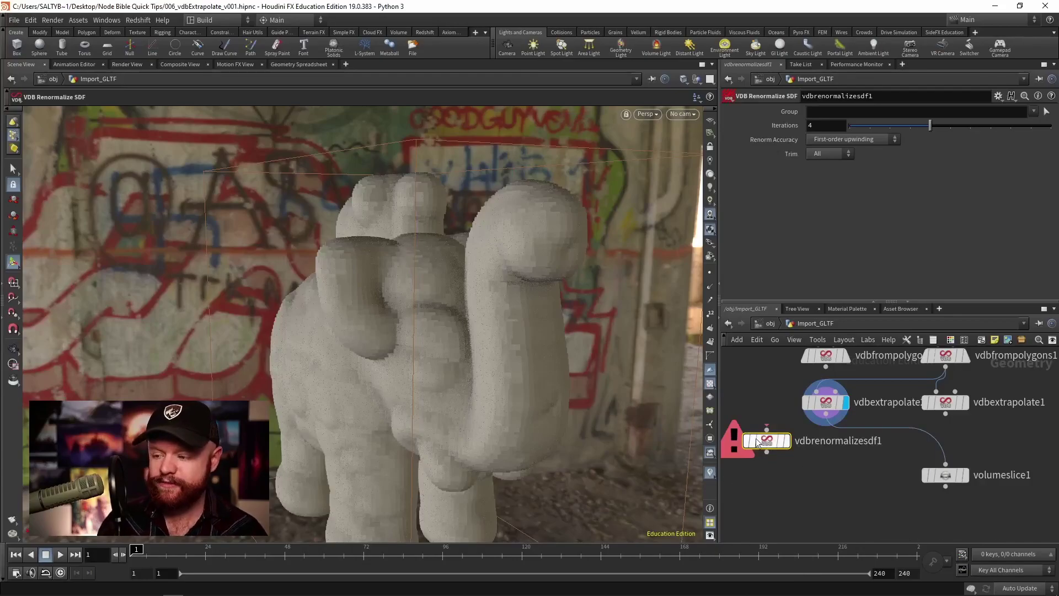
{"action": "left_click", "coordinate": [863, 441]}
{"action": "left_click_drag", "start_coordinate": [863, 441], "coordinate": [834, 453]}
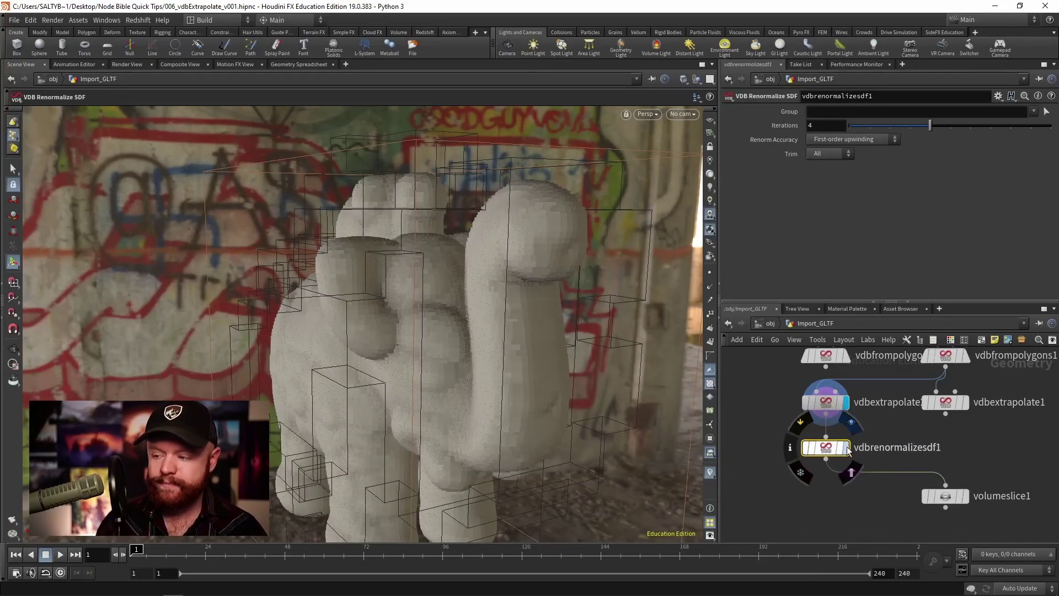
{"action": "left_click_drag", "start_coordinate": [930, 126], "coordinate": [991, 126]}
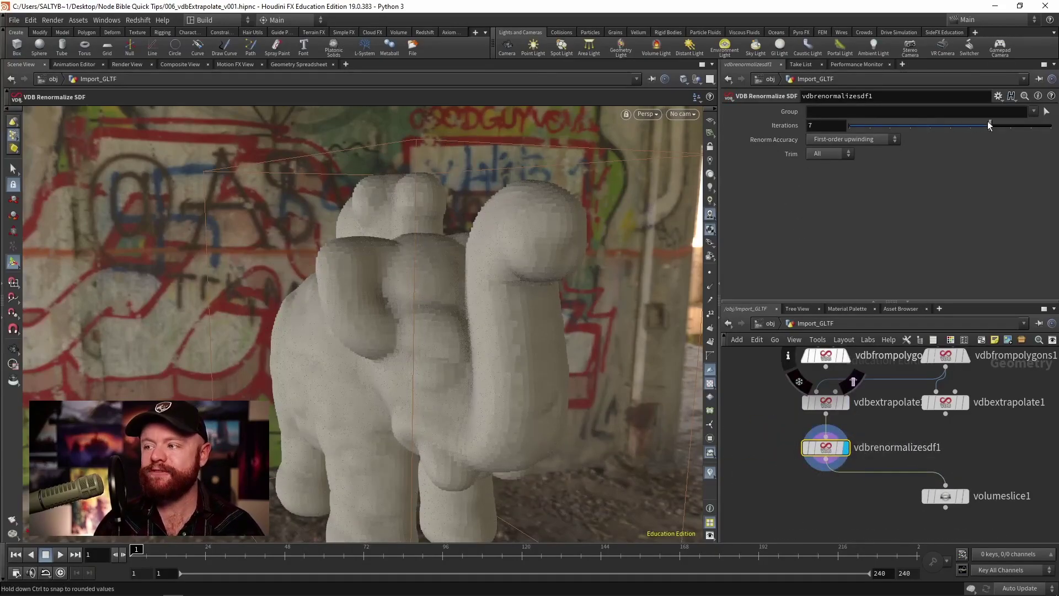
Step: Display volumeslice1 to check the slice values up close, and set vdbrenormalizesdf1's Iterations to 10
{"action": "left_click", "coordinate": [965, 496]}
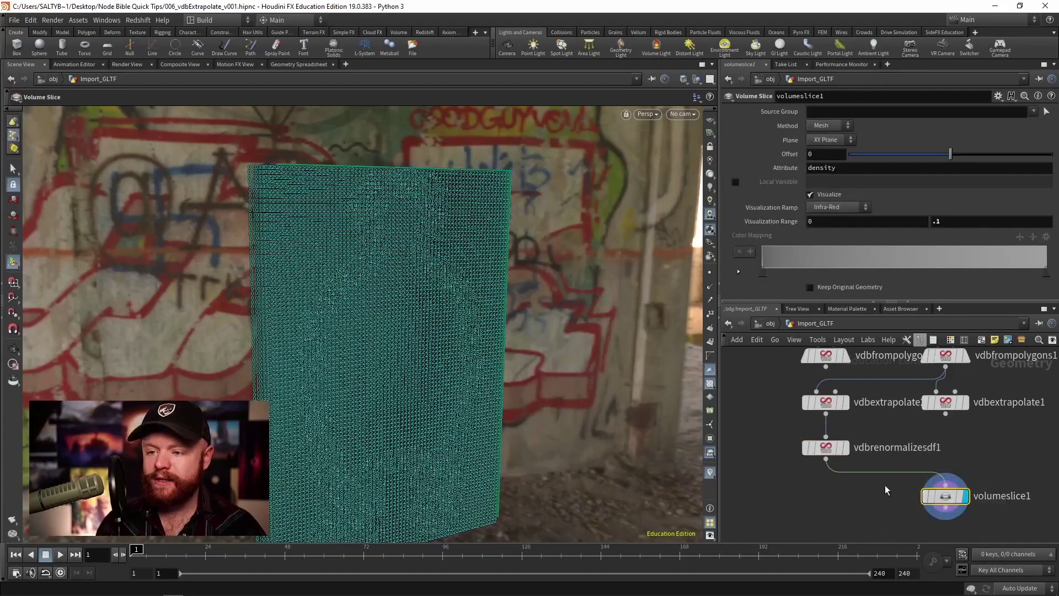
{"action": "scroll", "coordinate": [344, 302], "scroll_direction": "up", "scroll_amount": 10}
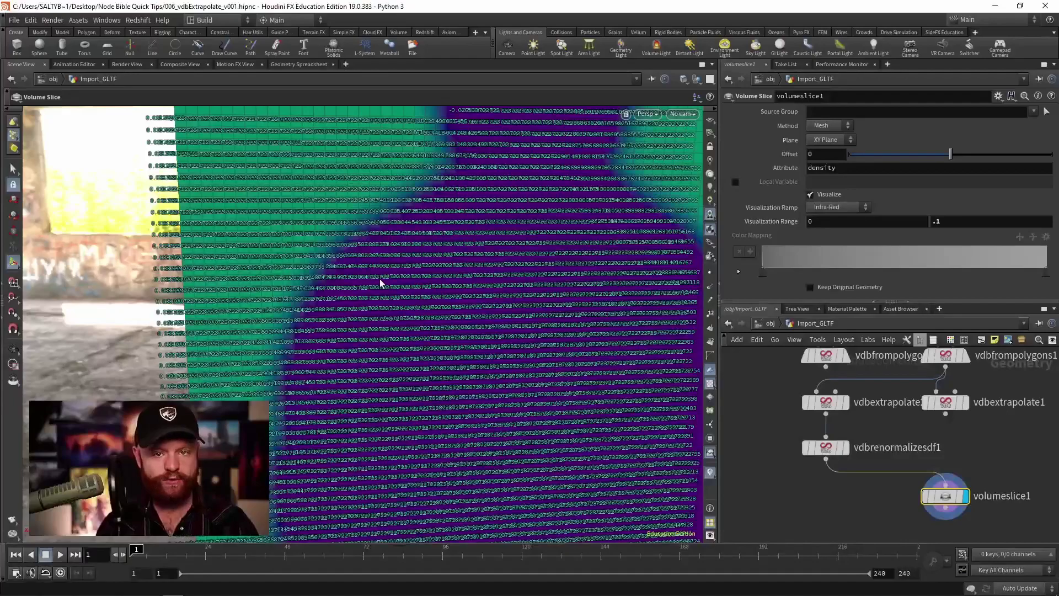
{"action": "mouse_move", "coordinate": [849, 455]}
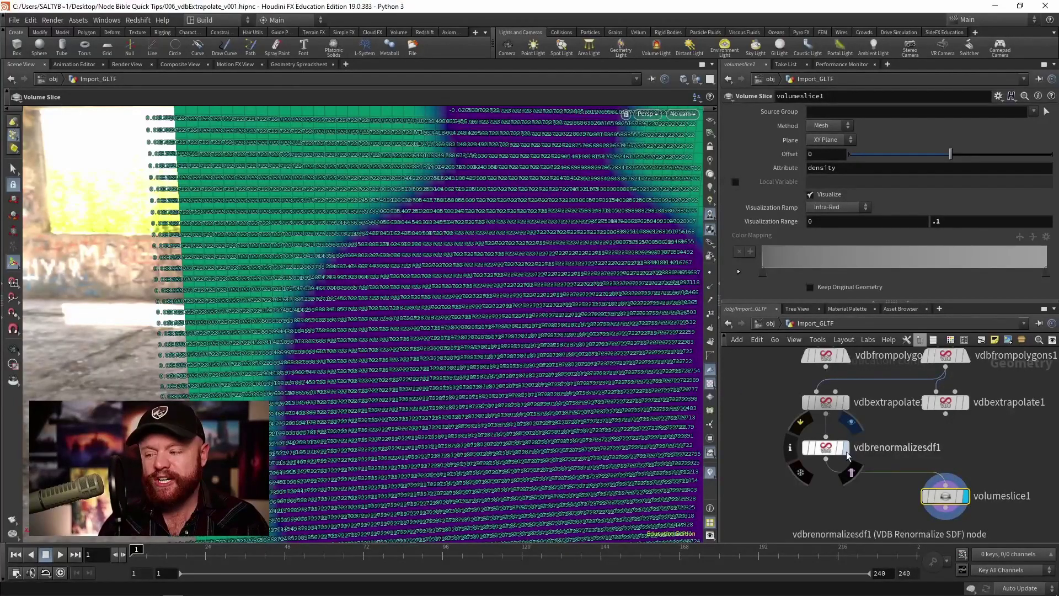
{"action": "left_click", "coordinate": [842, 448]}
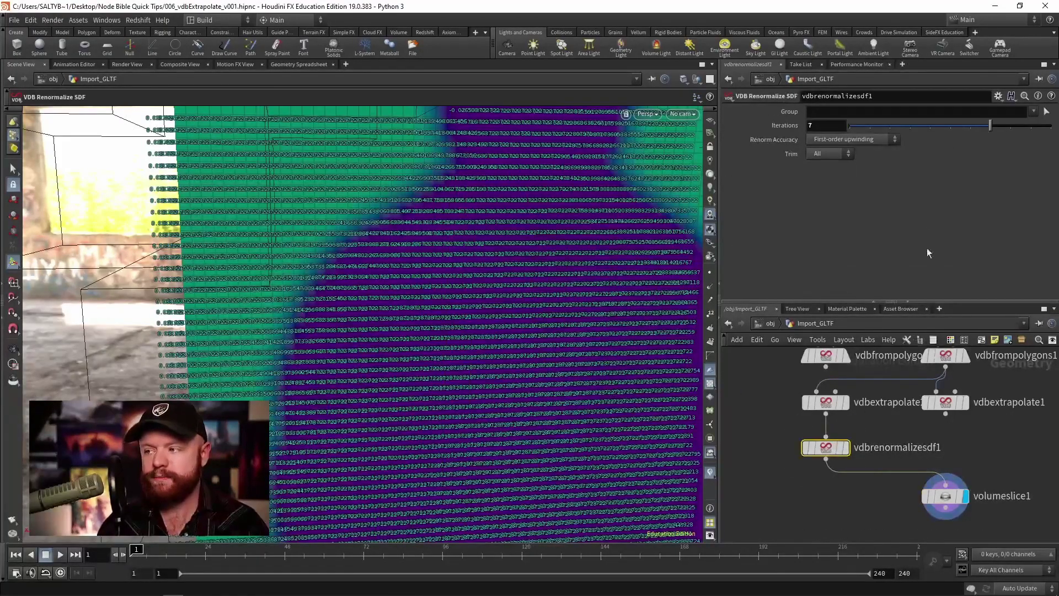
{"action": "left_click_drag", "start_coordinate": [965, 125], "coordinate": [1050, 127]}
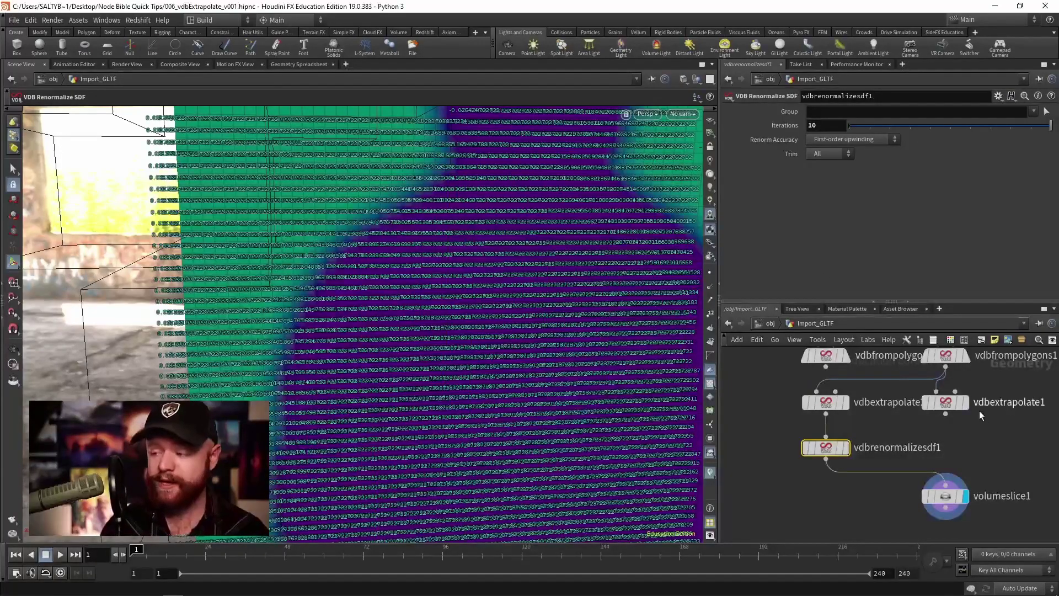
Step: Insert vdbextrapolate1 between vdbrenormalizesdf1 and volumeslice1 and show its Expand SDF Narrowband parameters
{"action": "left_click_drag", "start_coordinate": [947, 403], "coordinate": [829, 489]}
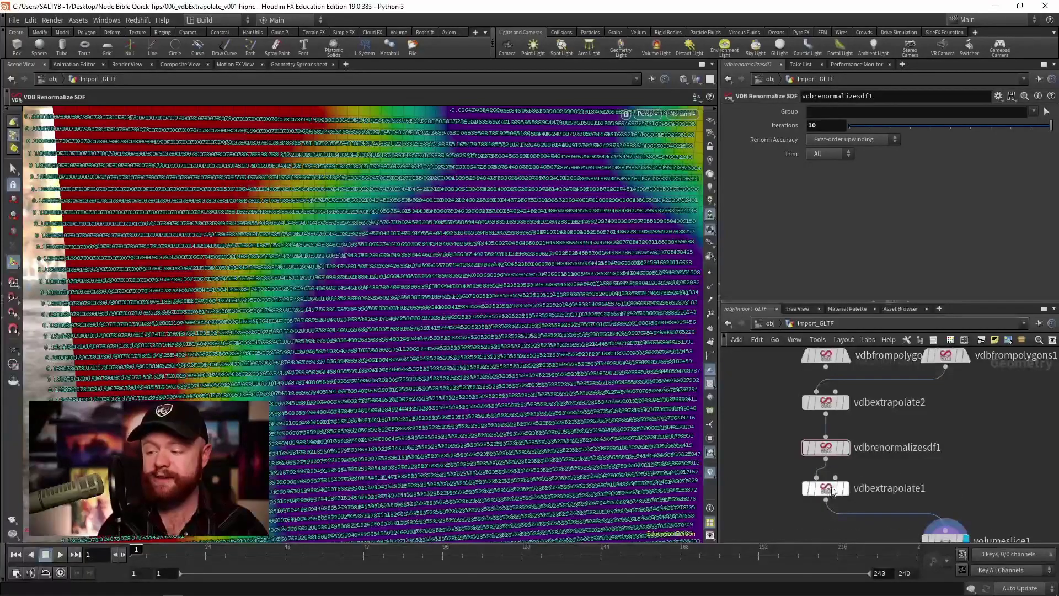
{"action": "left_click", "coordinate": [828, 488]}
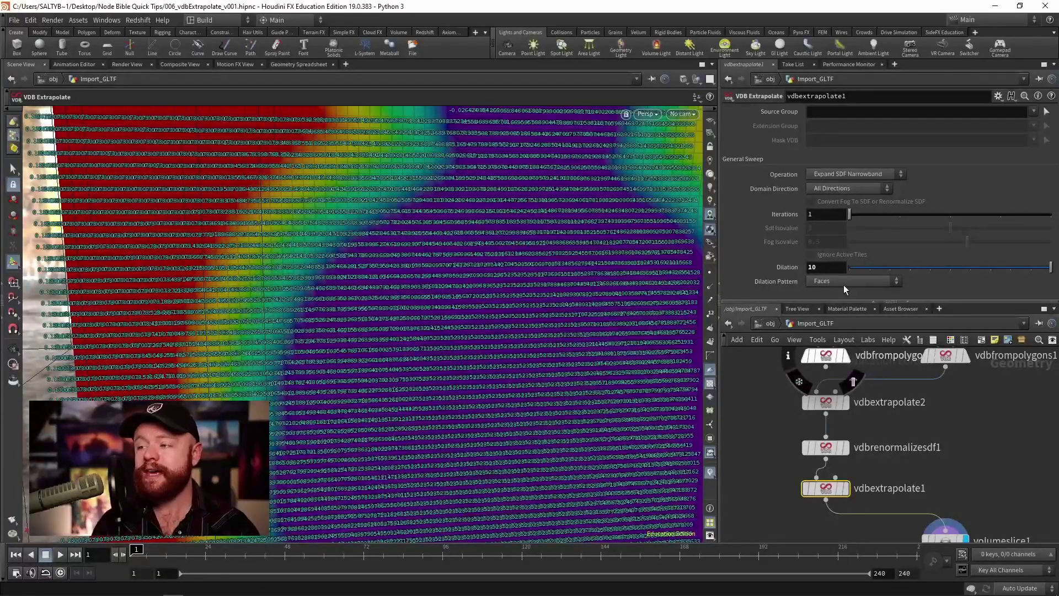
{"action": "middle_click_drag", "start_coordinate": [876, 491], "coordinate": [856, 468]}
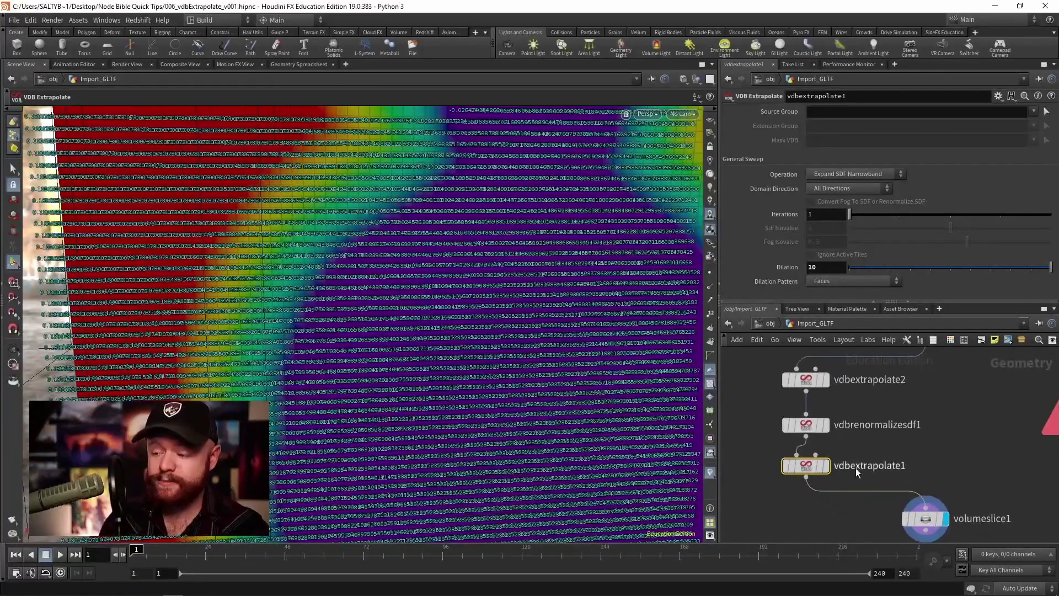
Step: Display vdbextrapolate1 and bring the whole elephant into view
{"action": "left_click", "coordinate": [828, 467]}
{"action": "right_click_drag", "start_coordinate": [400, 322], "coordinate": [376, 338], "text": "alt"}
{"action": "left_click_drag", "start_coordinate": [376, 338], "coordinate": [383, 279], "text": "alt"}
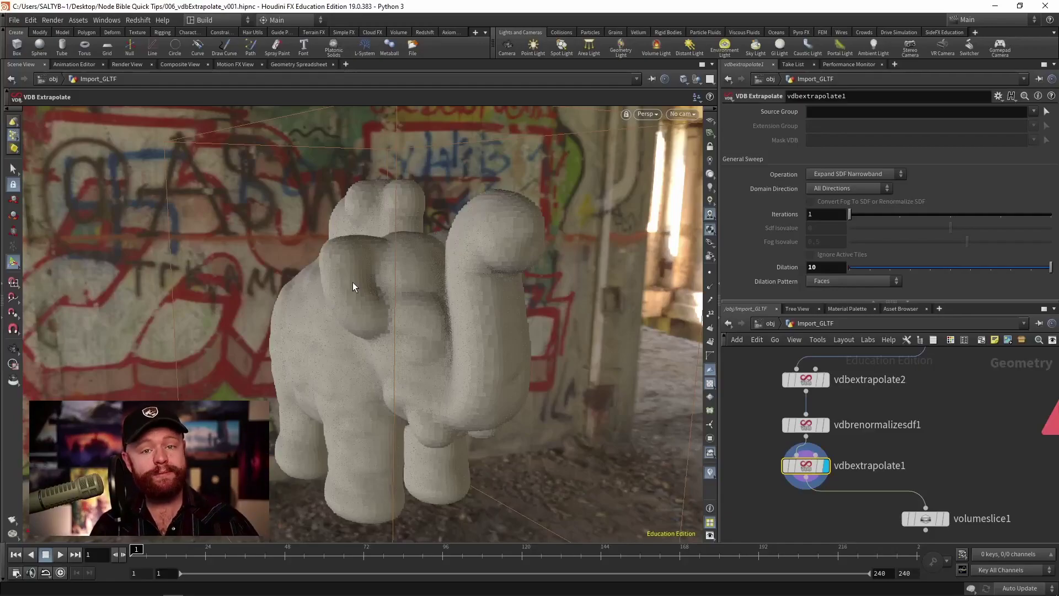
{"action": "middle_click_drag", "start_coordinate": [928, 473], "coordinate": [897, 474]}
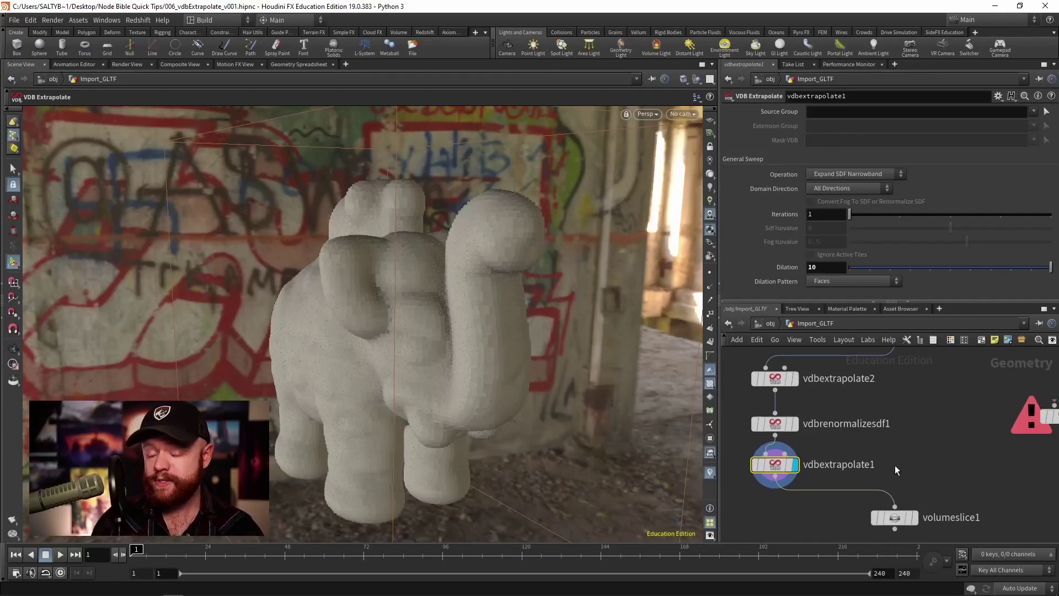